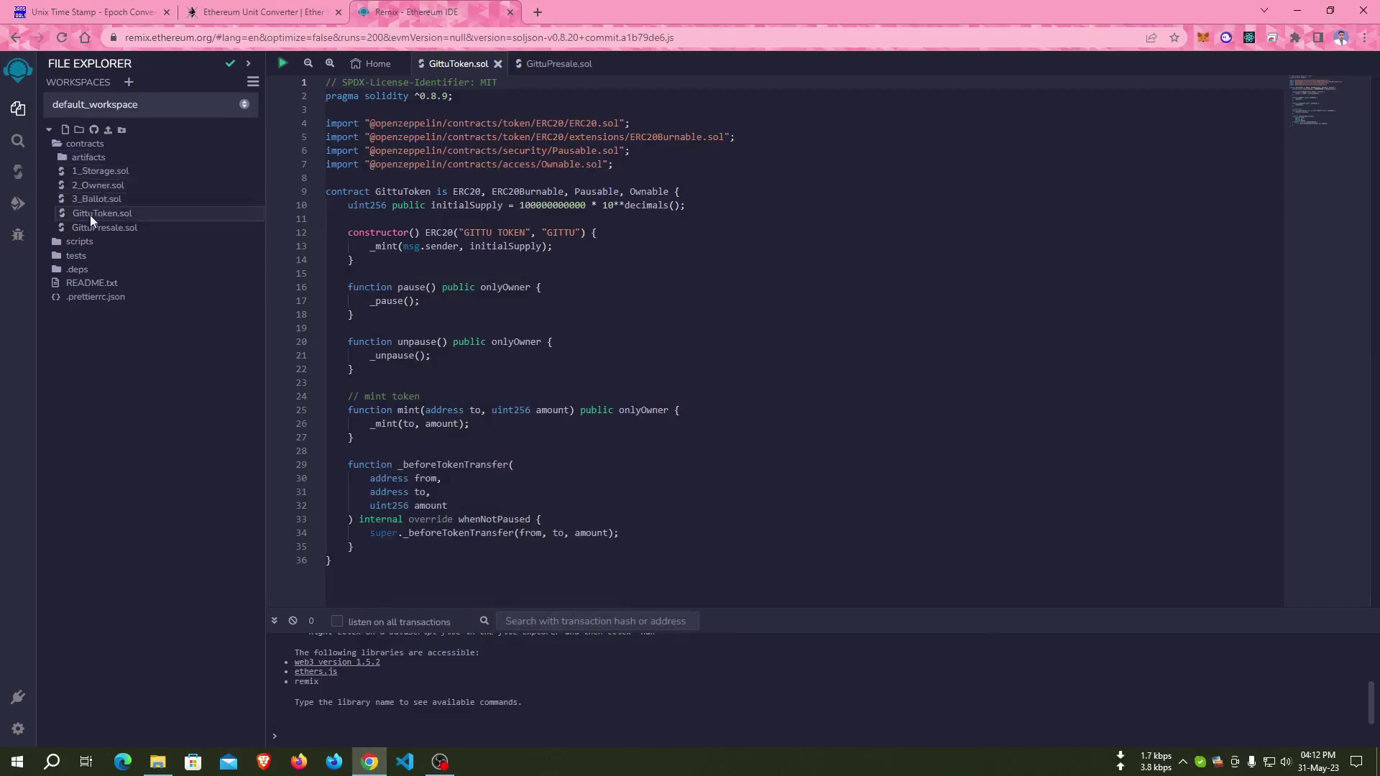
Review both source files and compile GittuToken.sol with compiler 0.8.20.
{"action": "left_click", "coordinate": [540, 66]}
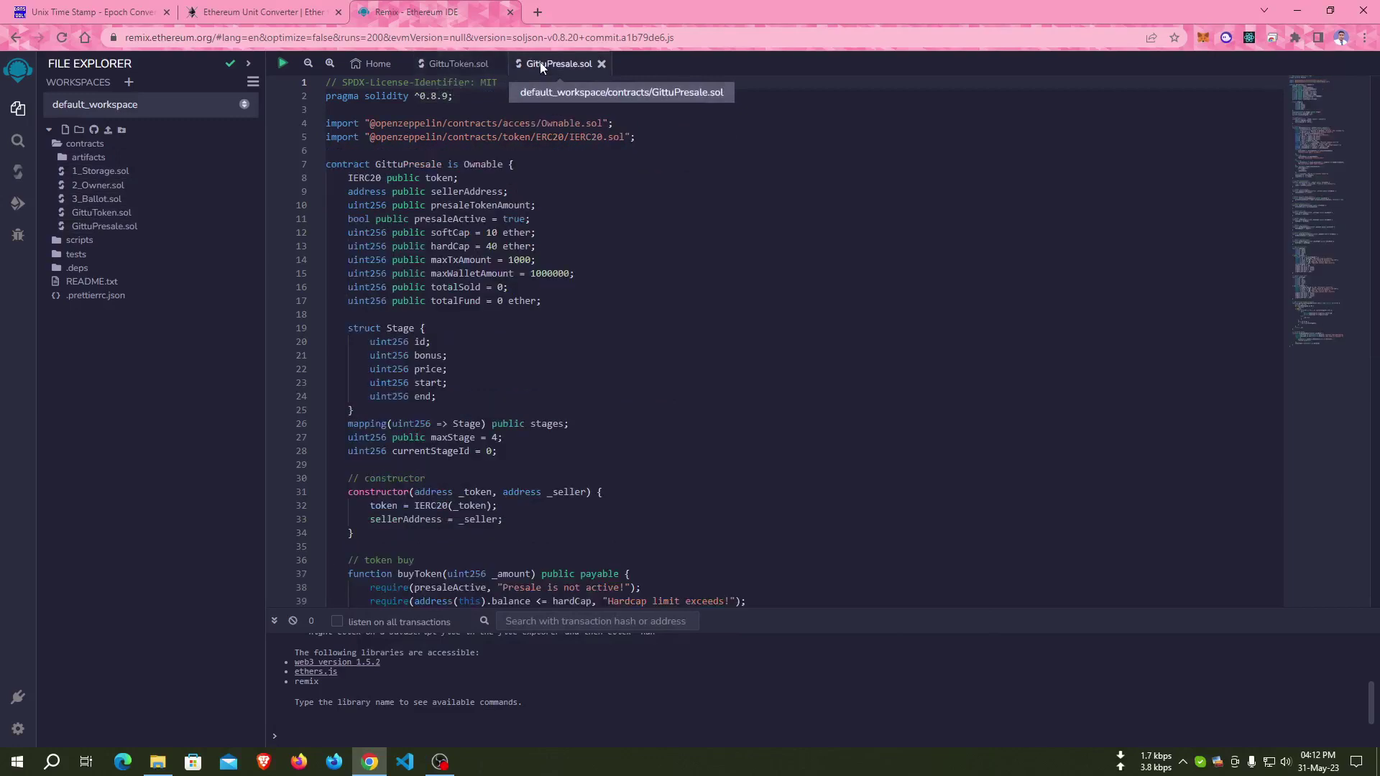
{"action": "left_click", "coordinate": [444, 62]}
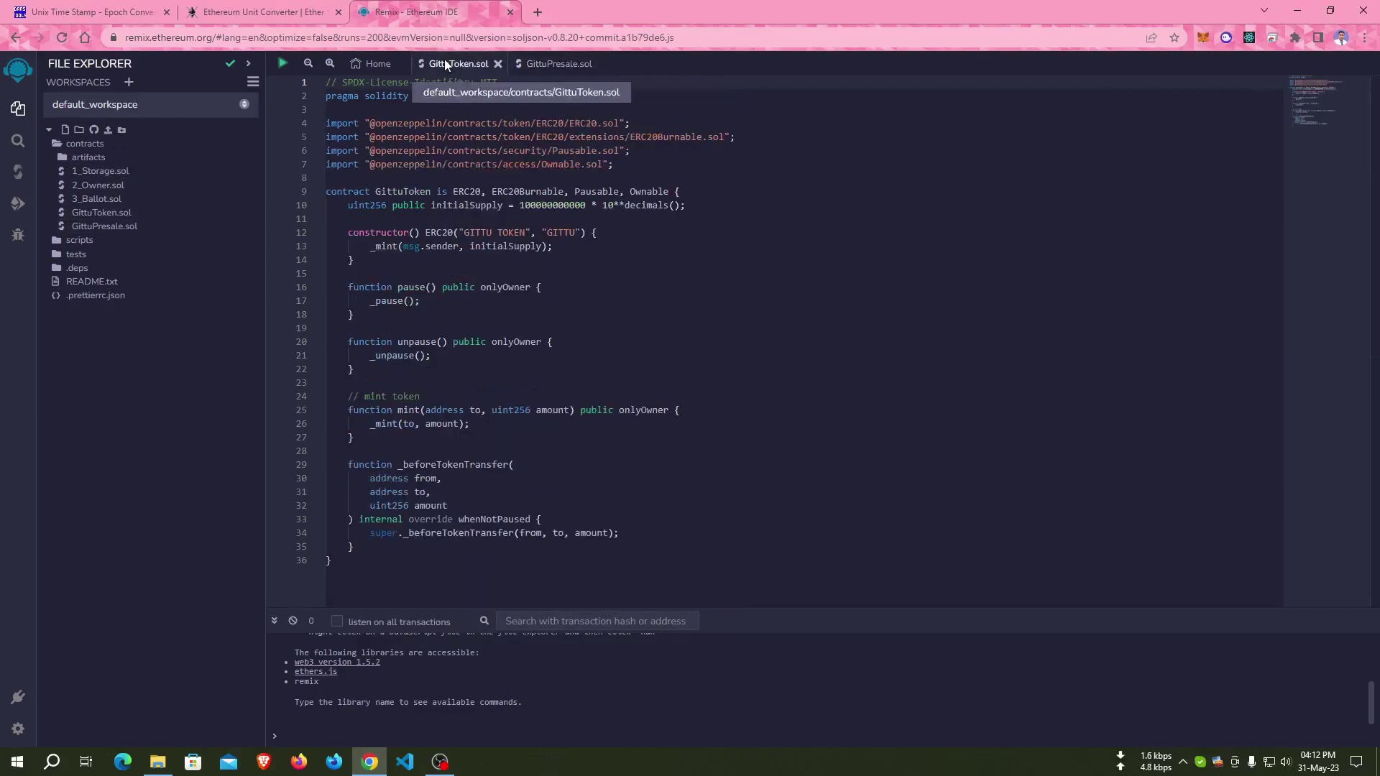
{"action": "left_click", "coordinate": [18, 175]}
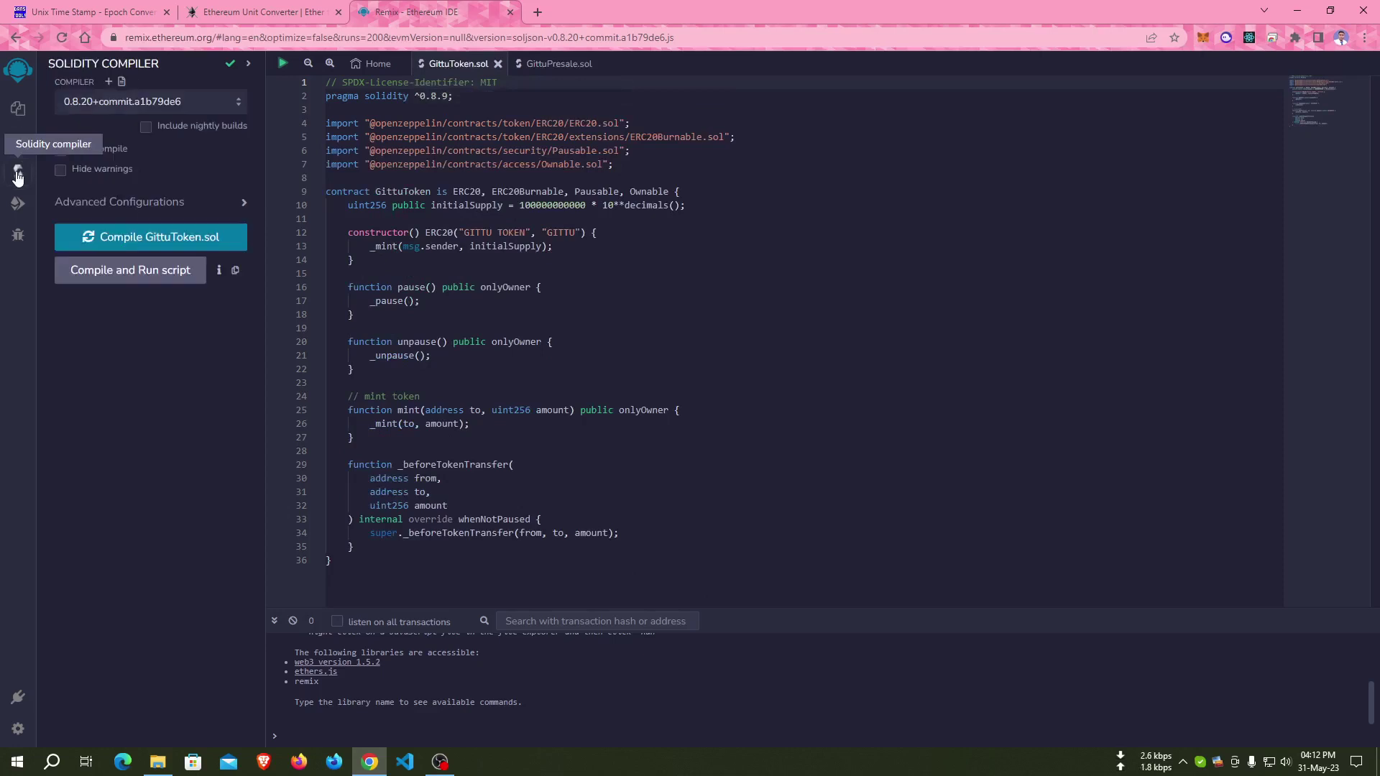
{"action": "left_click", "coordinate": [99, 104]}
{"action": "left_click", "coordinate": [100, 136]}
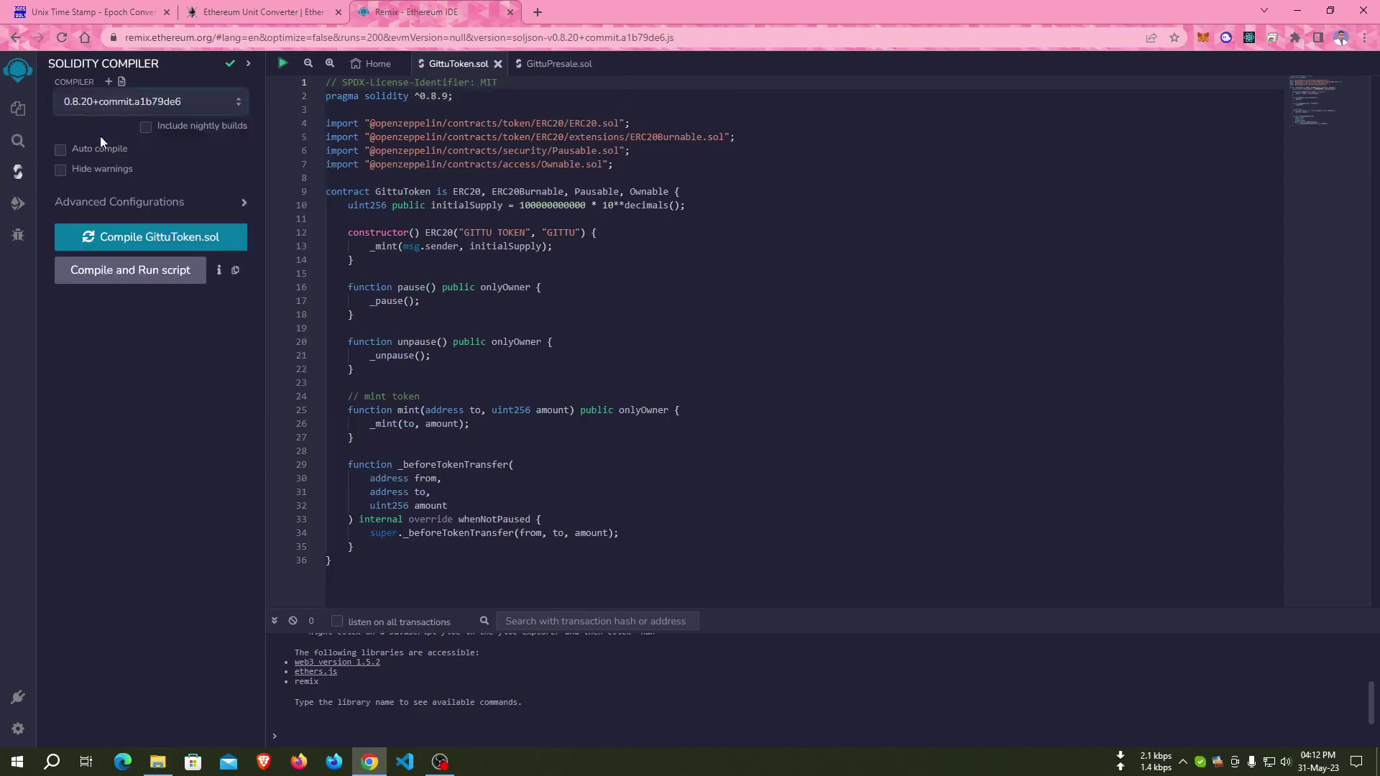
{"action": "left_click", "coordinate": [144, 240]}
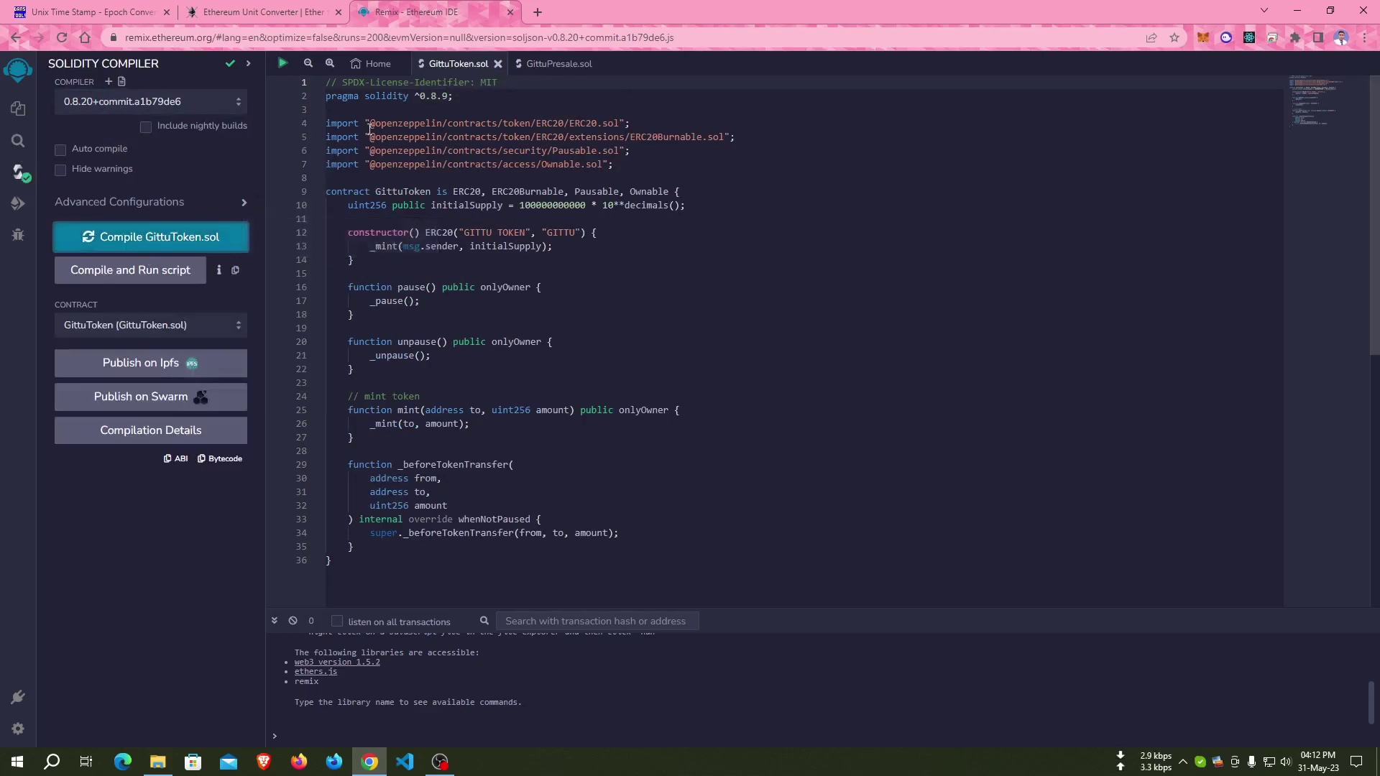
Compile GittuPresale.sol, also with compiler version 0.8.20.
{"action": "left_click", "coordinate": [553, 62]}
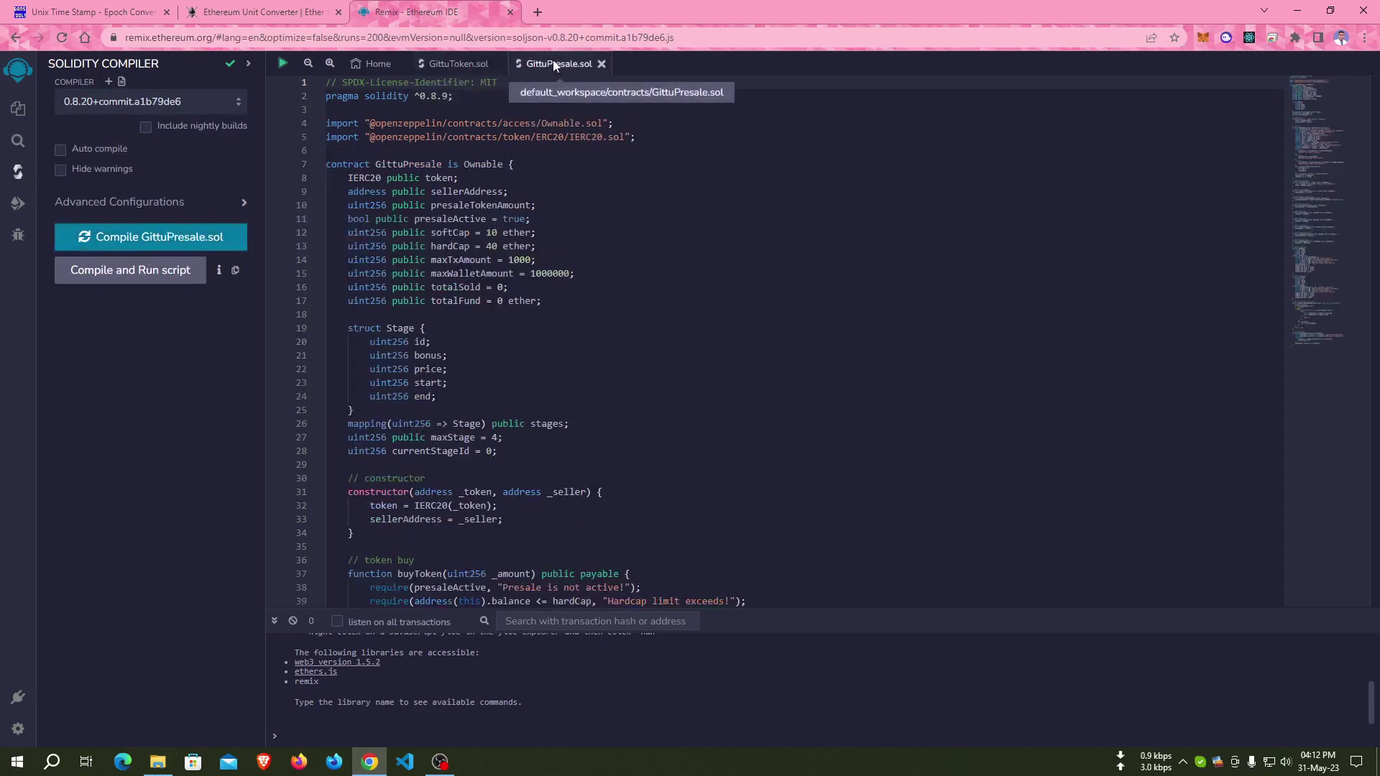
{"action": "left_click", "coordinate": [112, 101]}
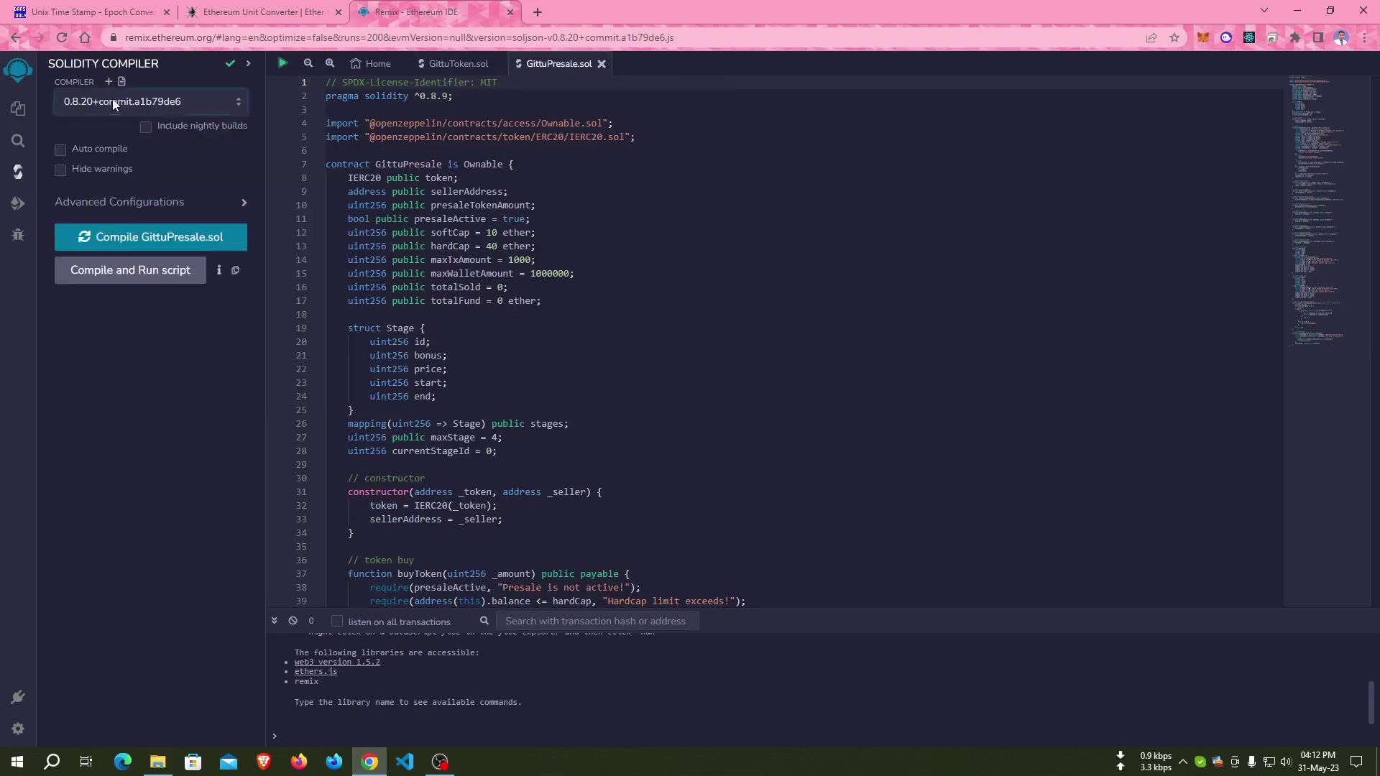
{"action": "left_click", "coordinate": [117, 100]}
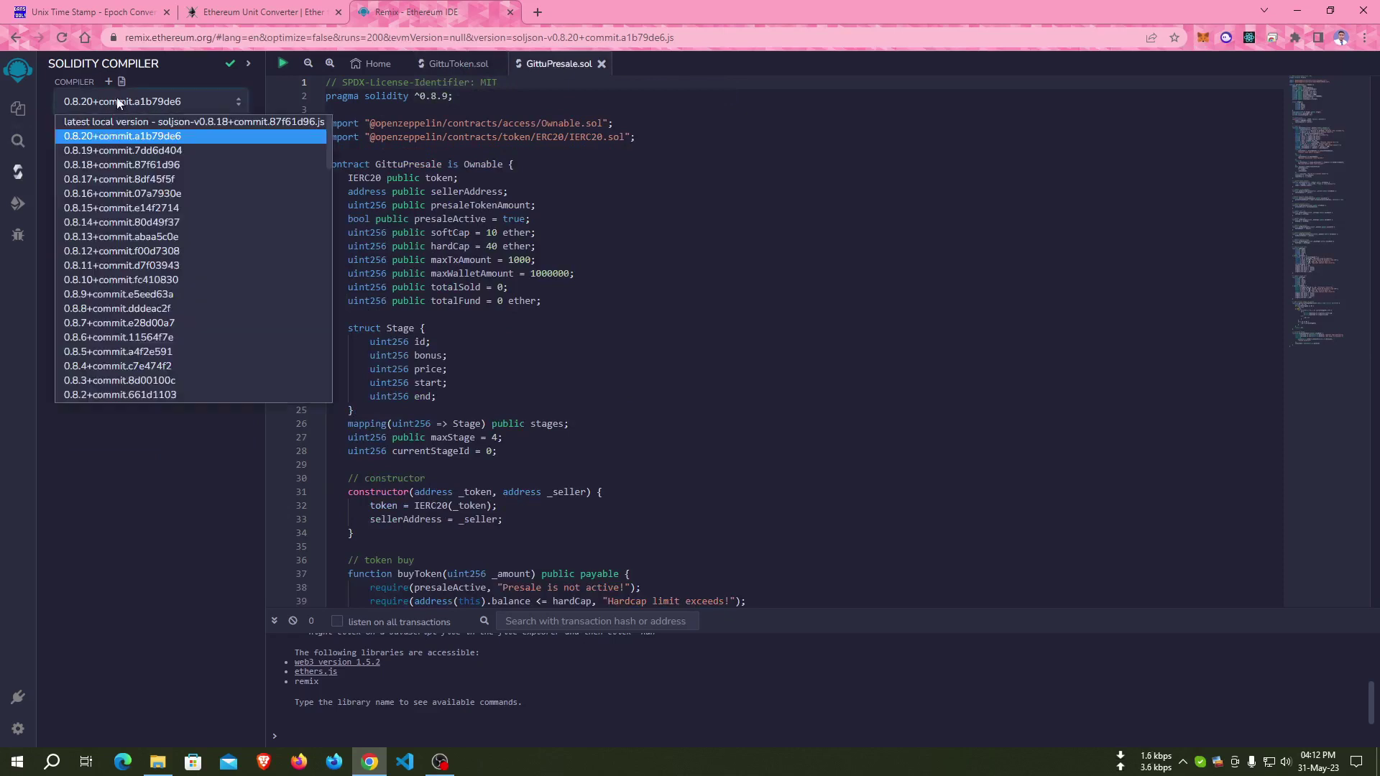
{"action": "left_click", "coordinate": [116, 99]}
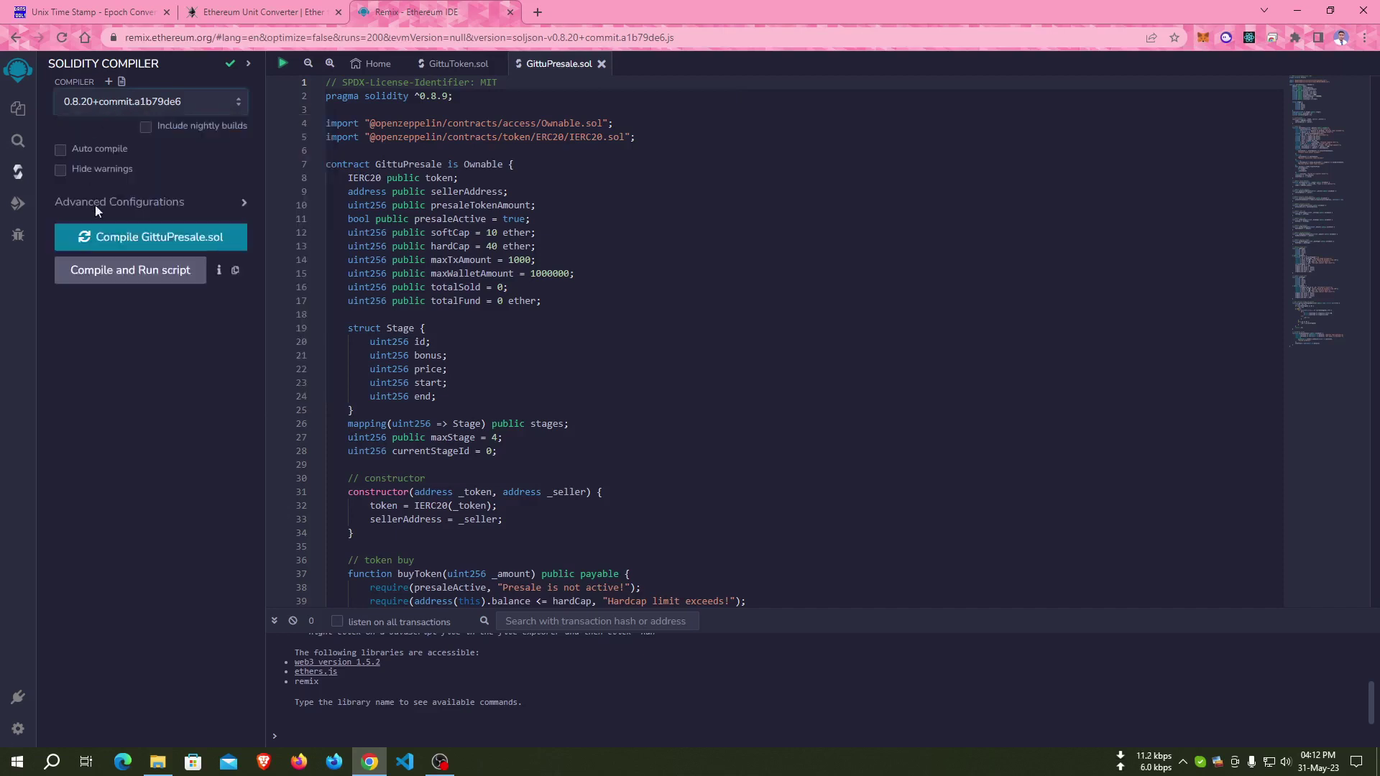
{"action": "left_click", "coordinate": [102, 239]}
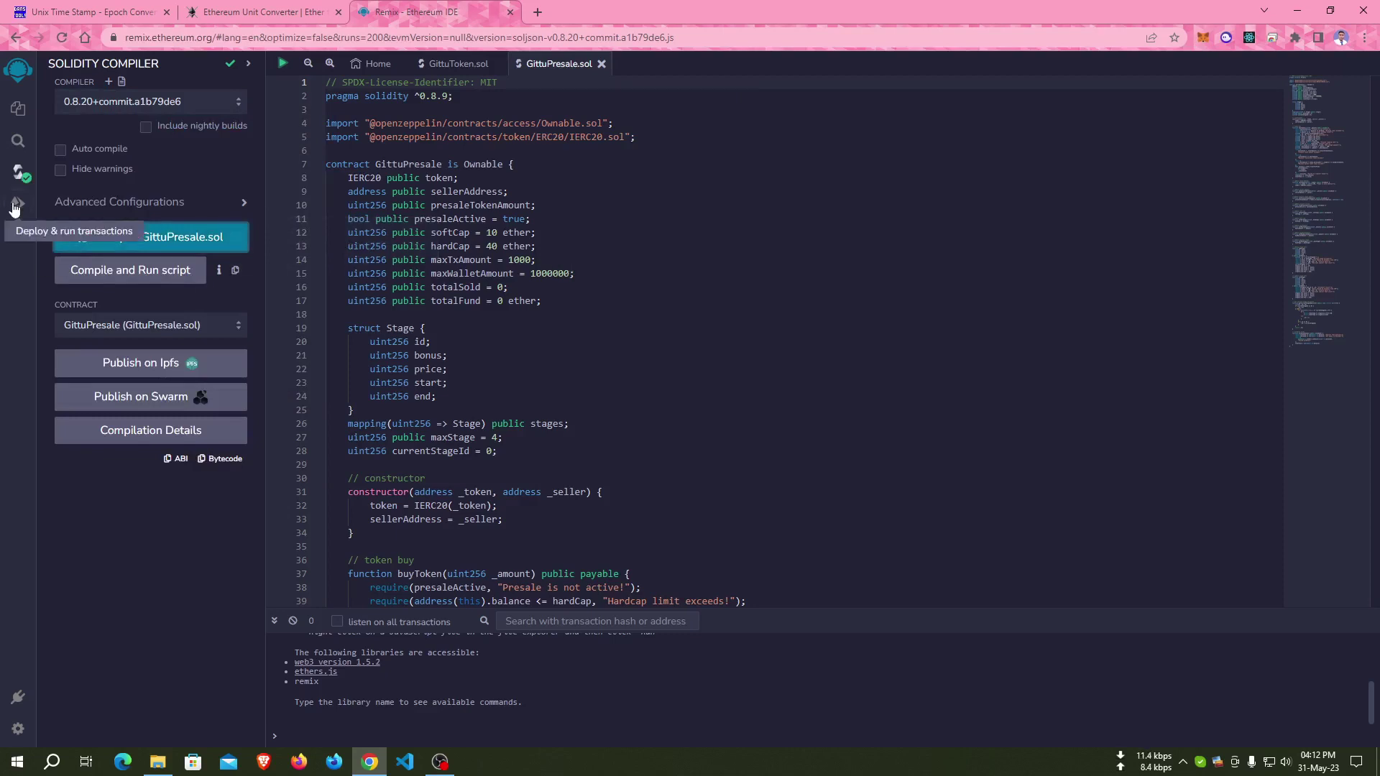
Set the Deploy & Run environment to Injected Provider - MetaMask.
{"action": "left_click", "coordinate": [456, 63]}
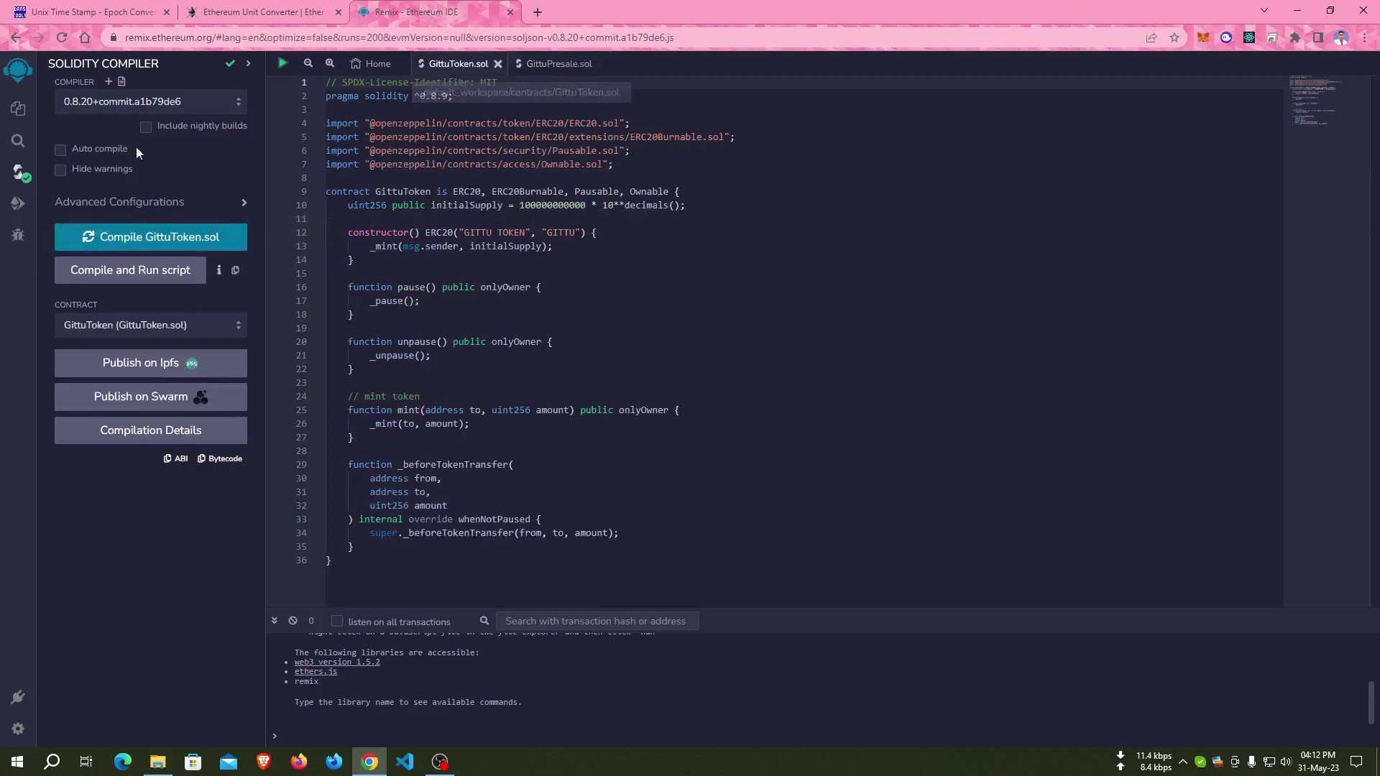
{"action": "left_click", "coordinate": [20, 205]}
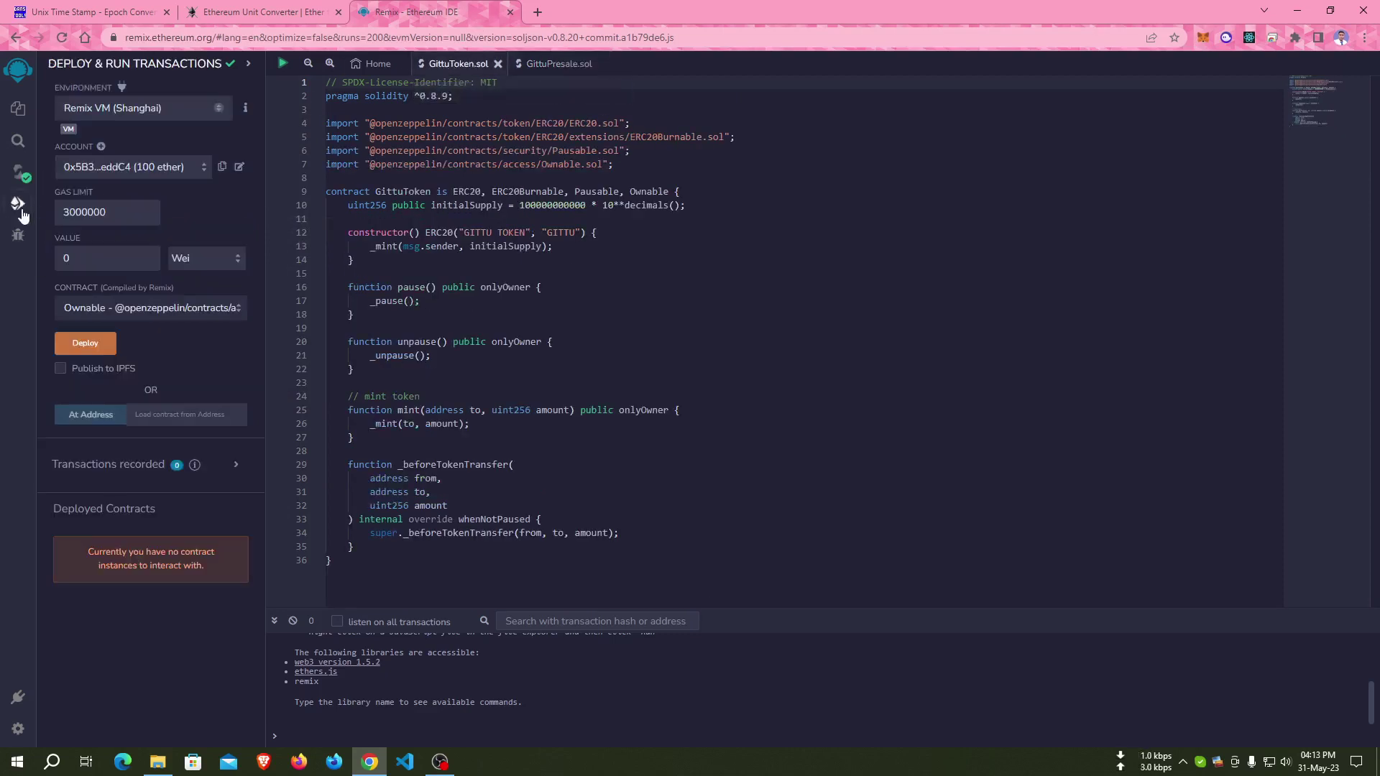
{"action": "left_click", "coordinate": [116, 111]}
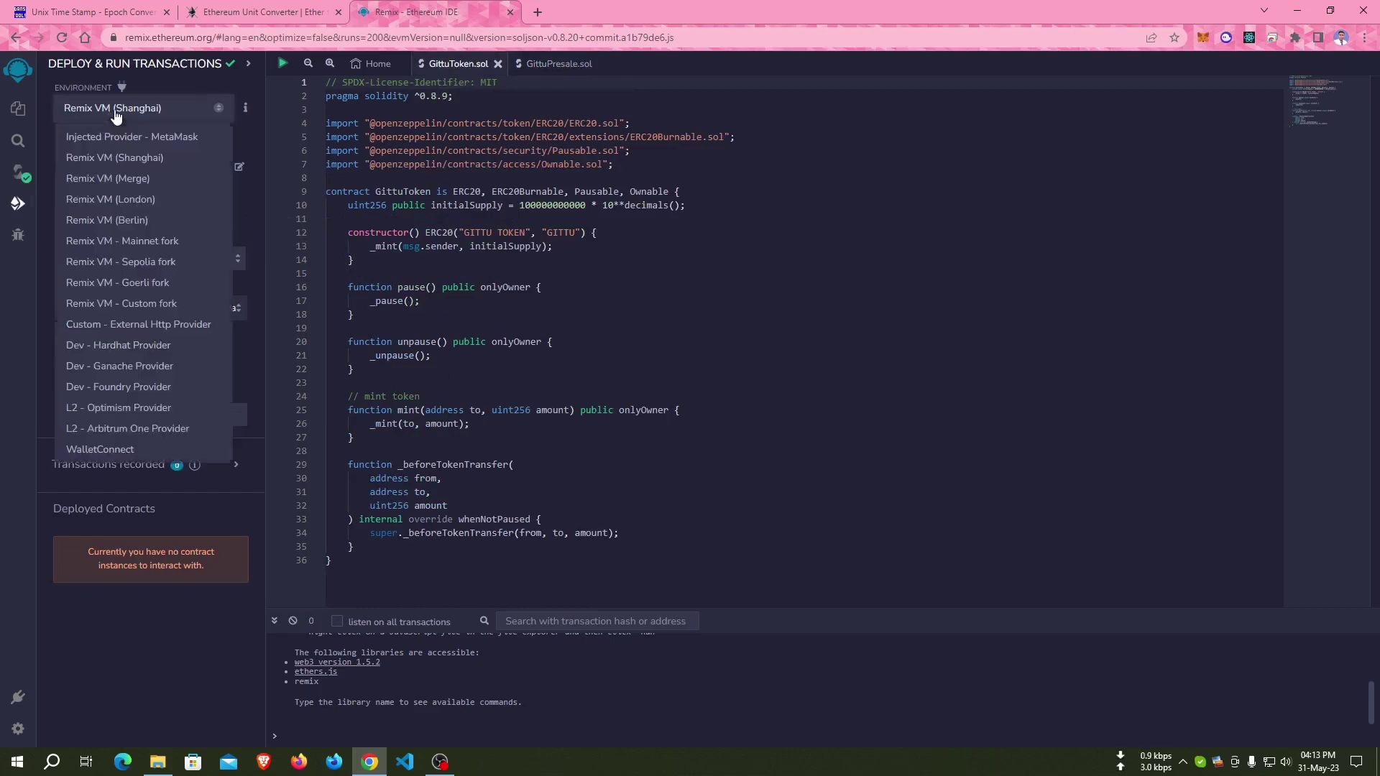
{"action": "left_click", "coordinate": [147, 137]}
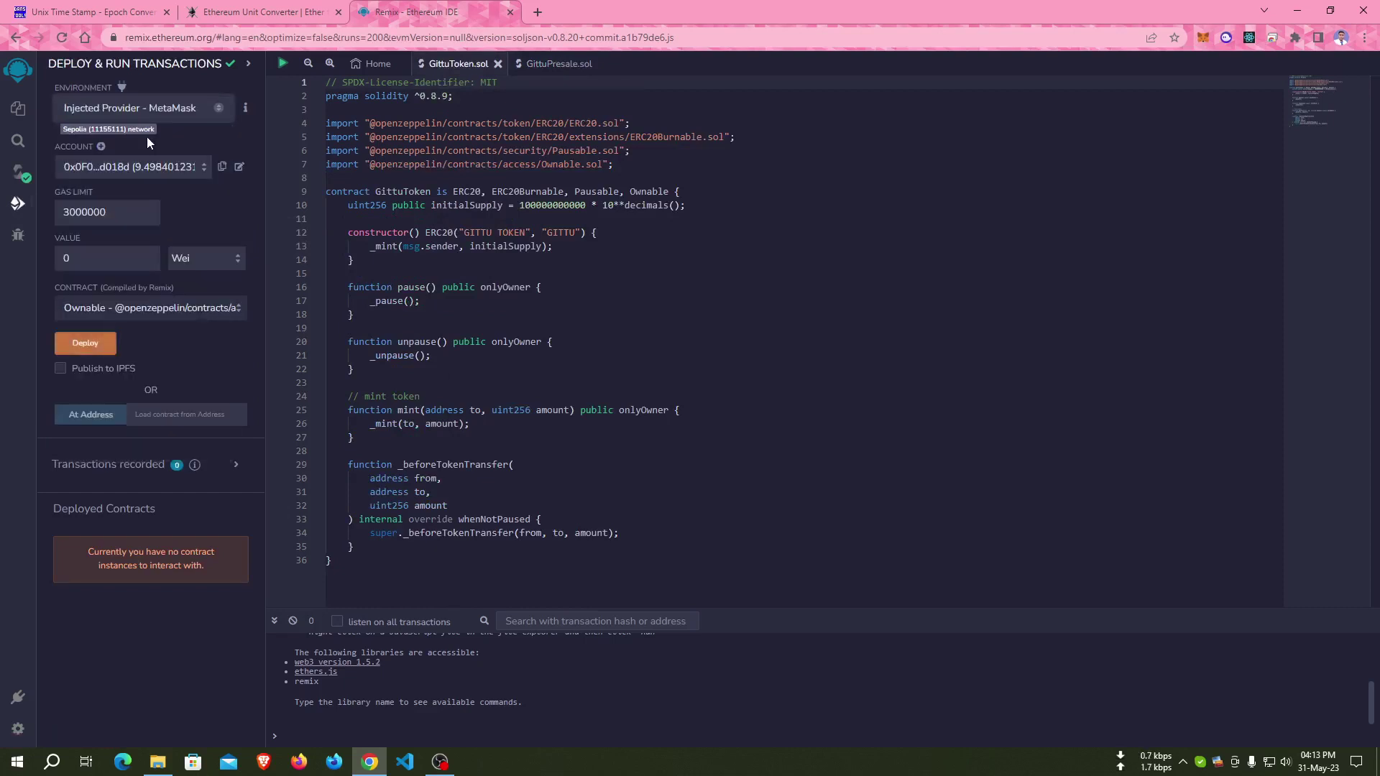
{"action": "left_click", "coordinate": [1205, 41]}
{"action": "left_click", "coordinate": [1088, 74]}
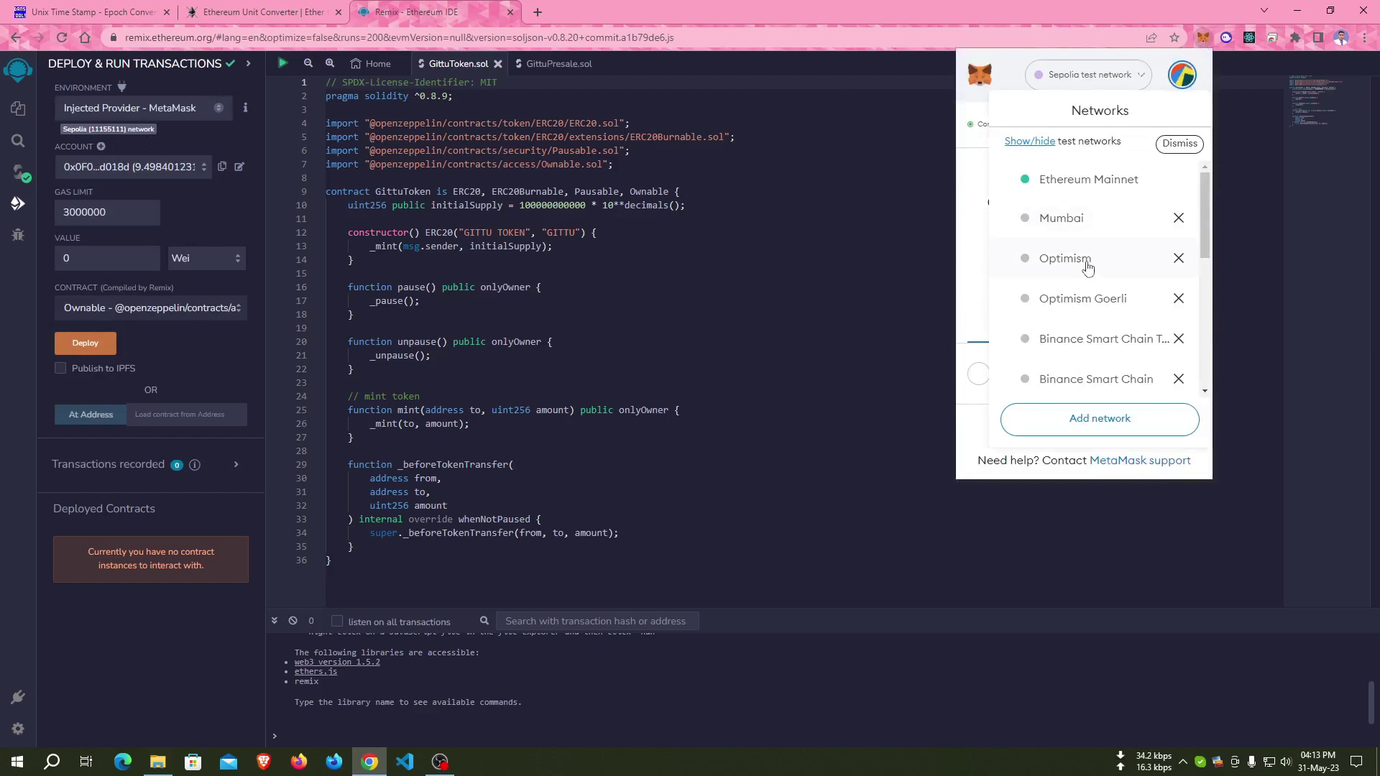
{"action": "scroll", "coordinate": [1088, 323], "scroll_direction": "down", "scroll_amount": 2}
{"action": "scroll", "coordinate": [1089, 324], "scroll_direction": "down", "scroll_amount": 2}
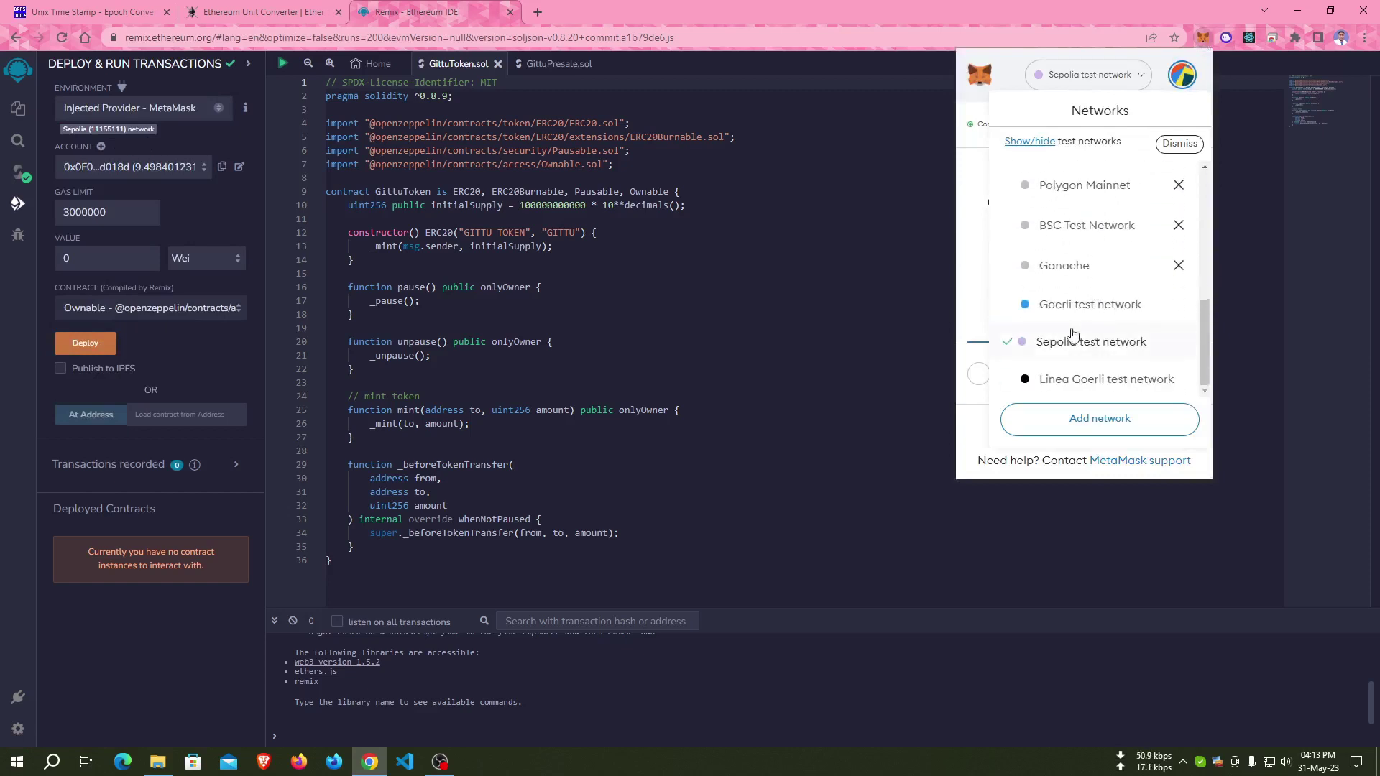
{"action": "left_click", "coordinate": [1078, 342]}
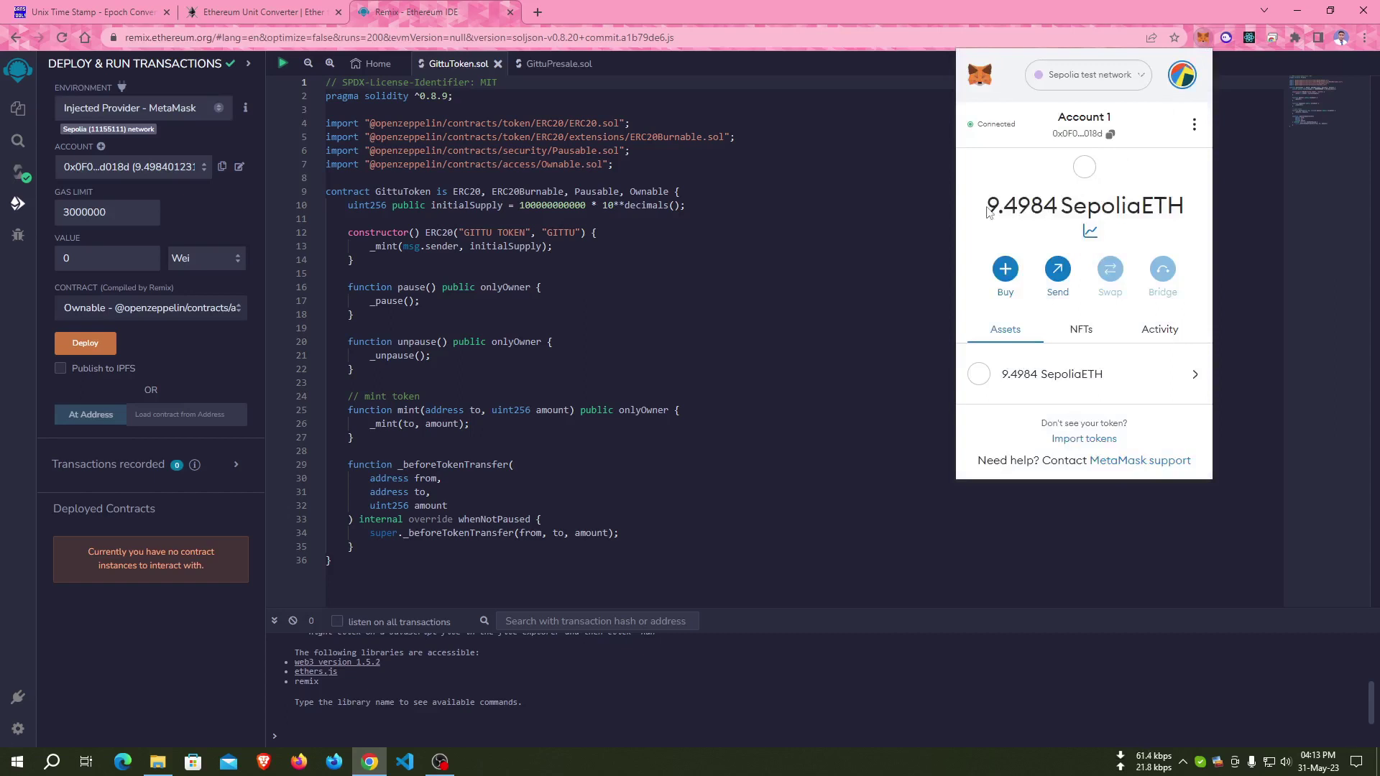
{"action": "left_click", "coordinate": [1205, 44]}
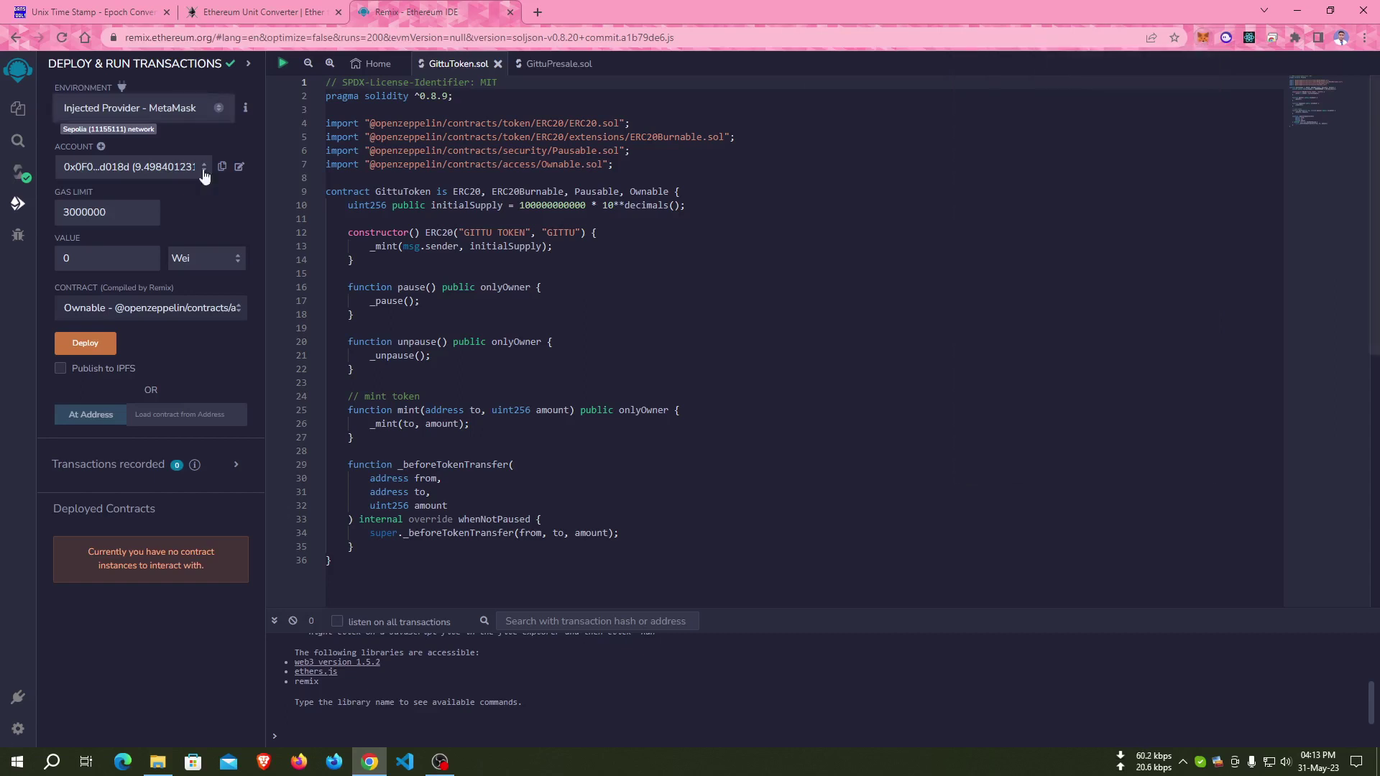
Deploy GittuToken from contracts/GittuToken.sol and confirm the transaction in MetaMask.
{"action": "left_click", "coordinate": [148, 311]}
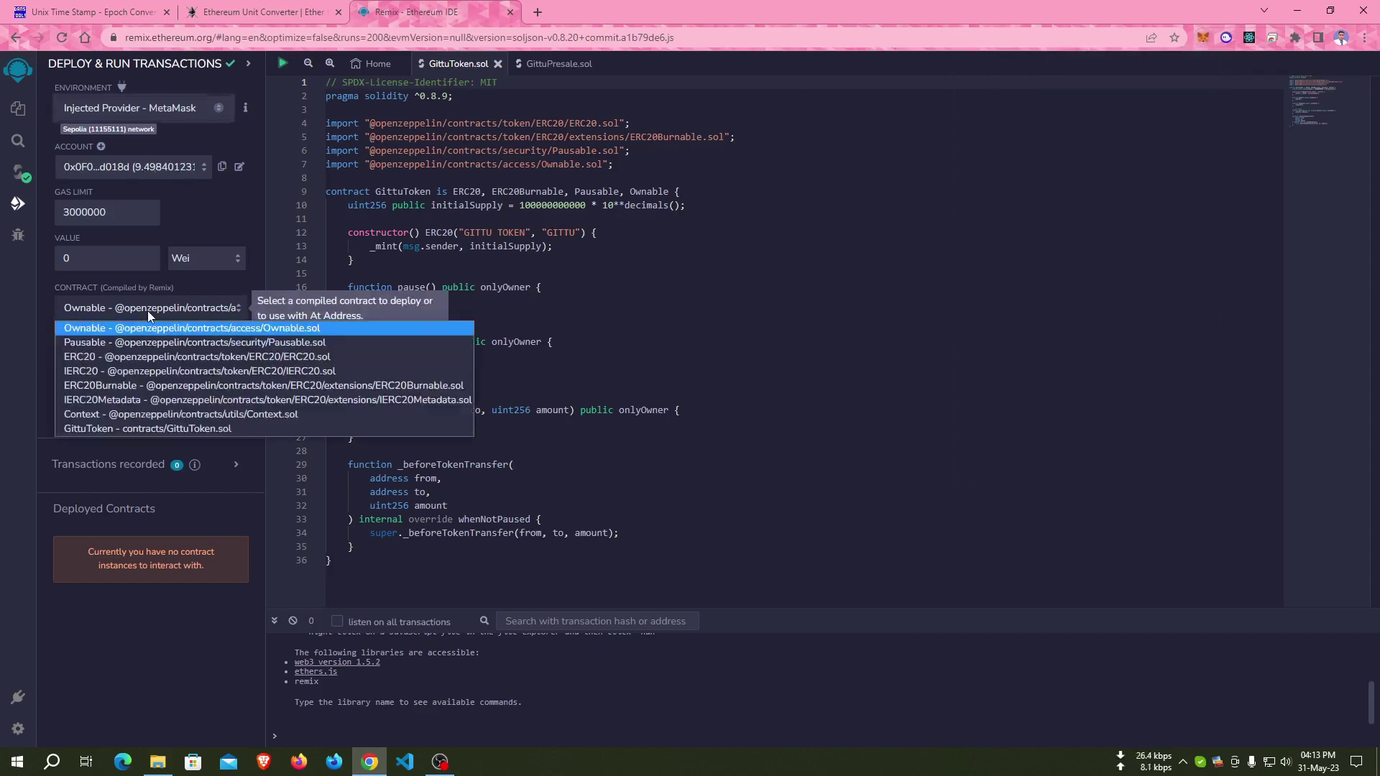
{"action": "left_click", "coordinate": [212, 432]}
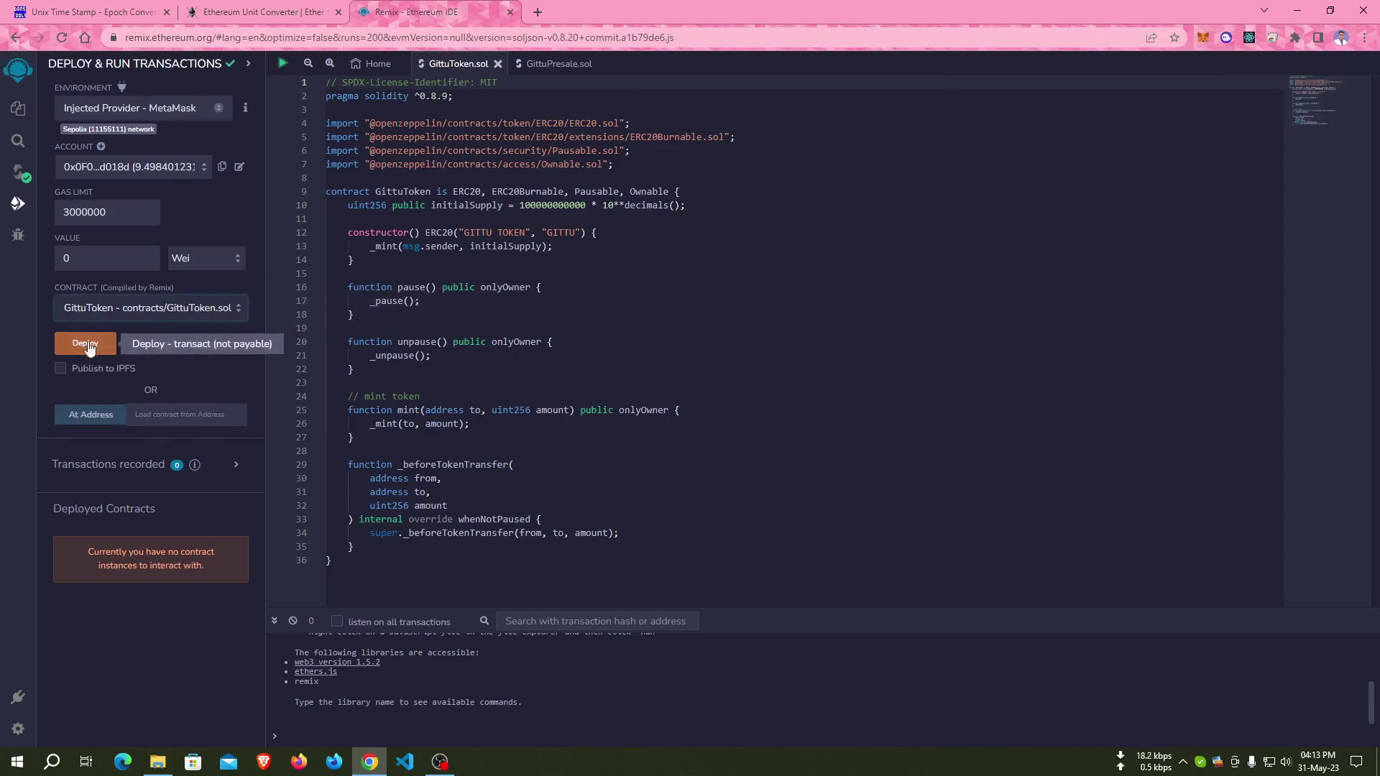
{"action": "left_click", "coordinate": [86, 343]}
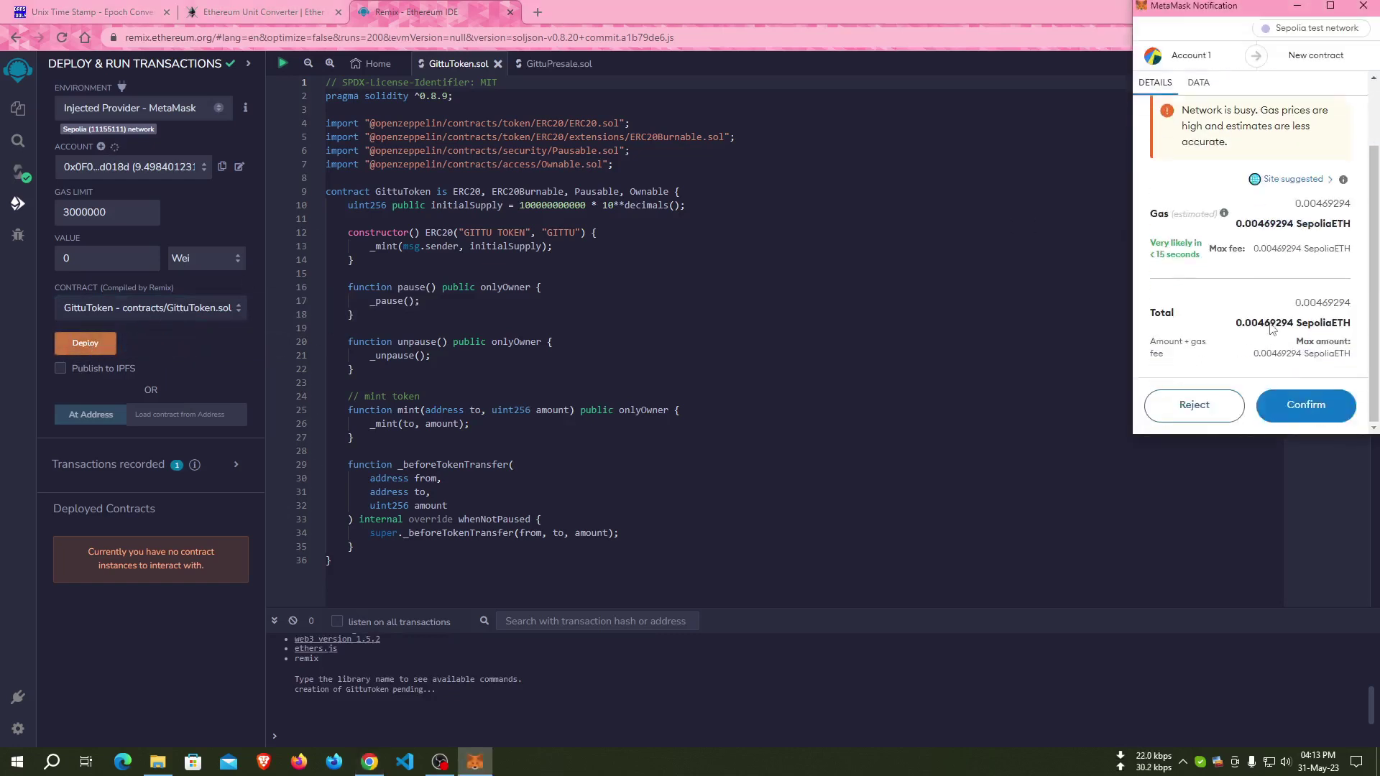
{"action": "left_click", "coordinate": [1298, 407]}
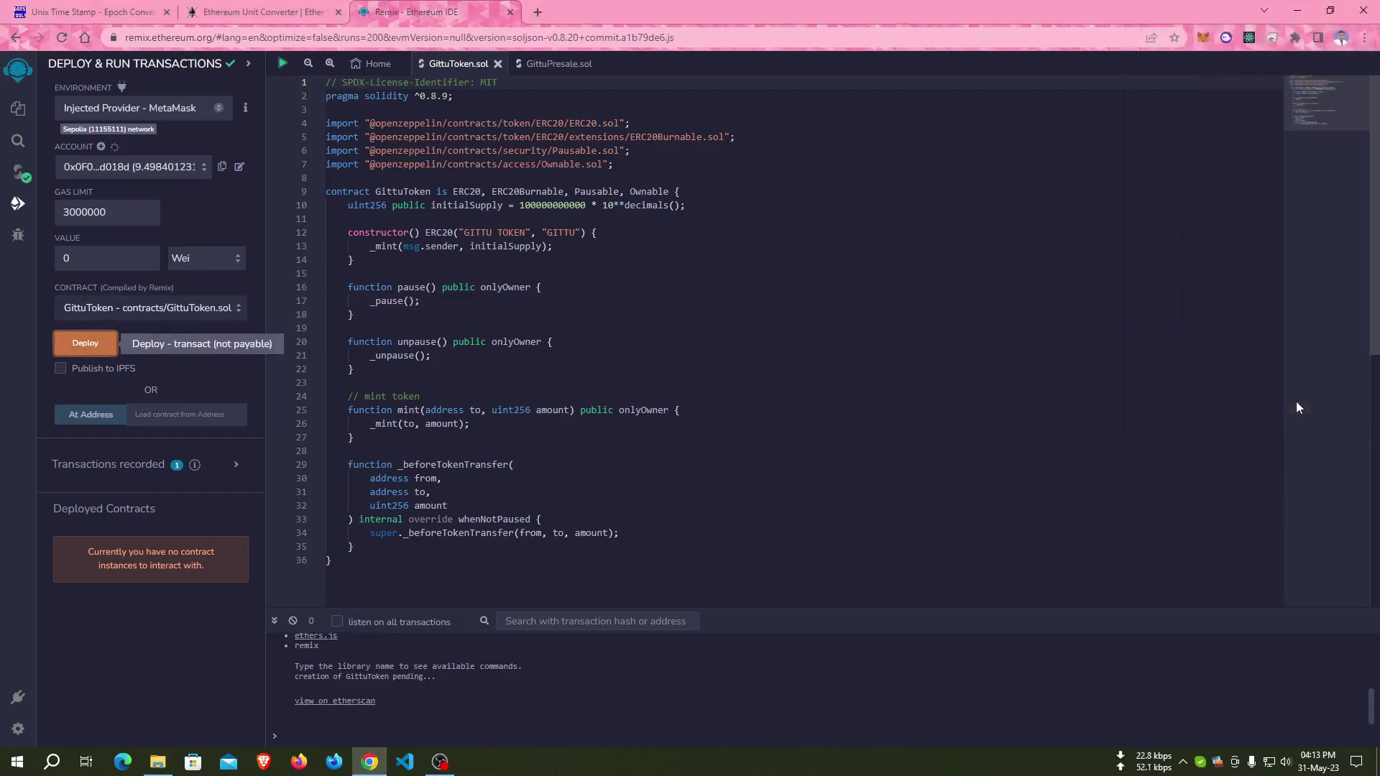
Open the deployment transaction and the new GittuToken contract address on Etherscan, then return to Remix.
{"action": "left_click", "coordinate": [337, 701]}
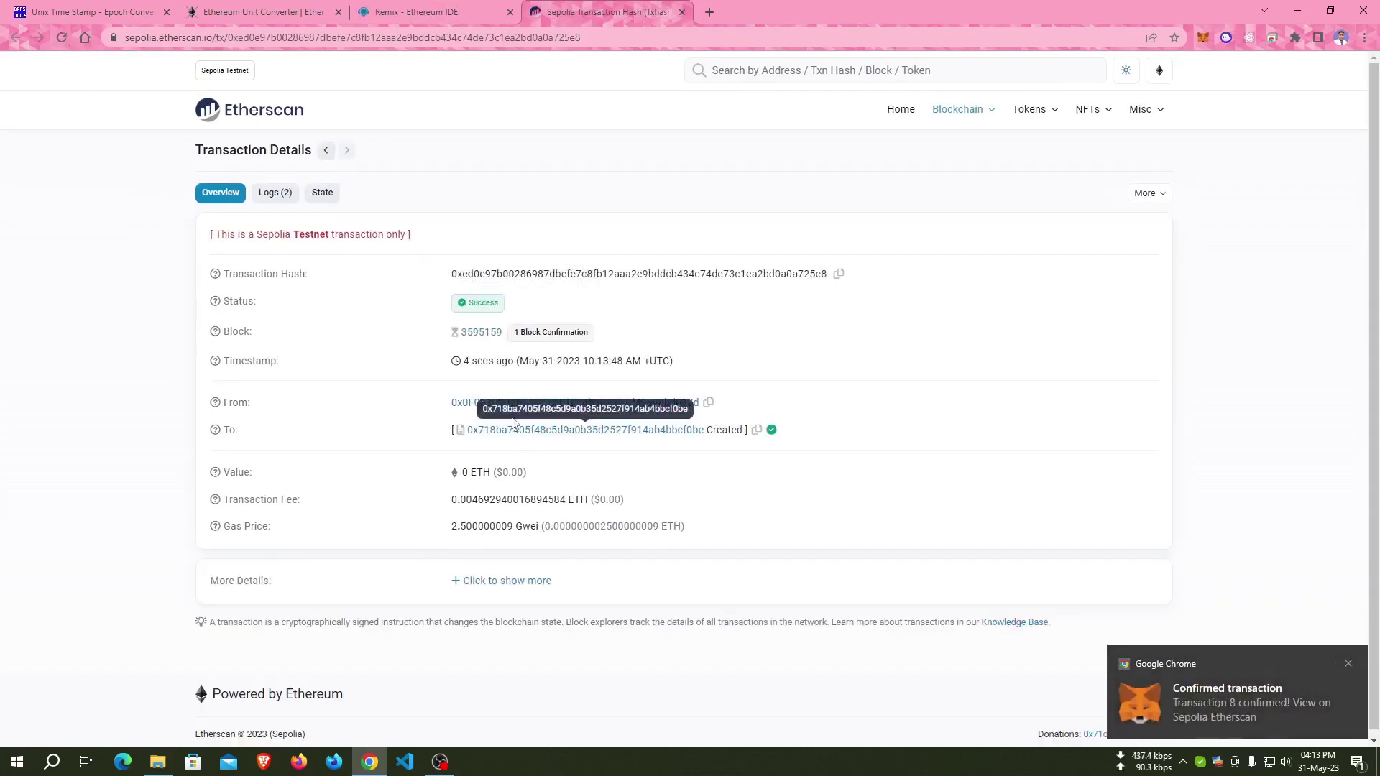
{"action": "left_click", "coordinate": [572, 431]}
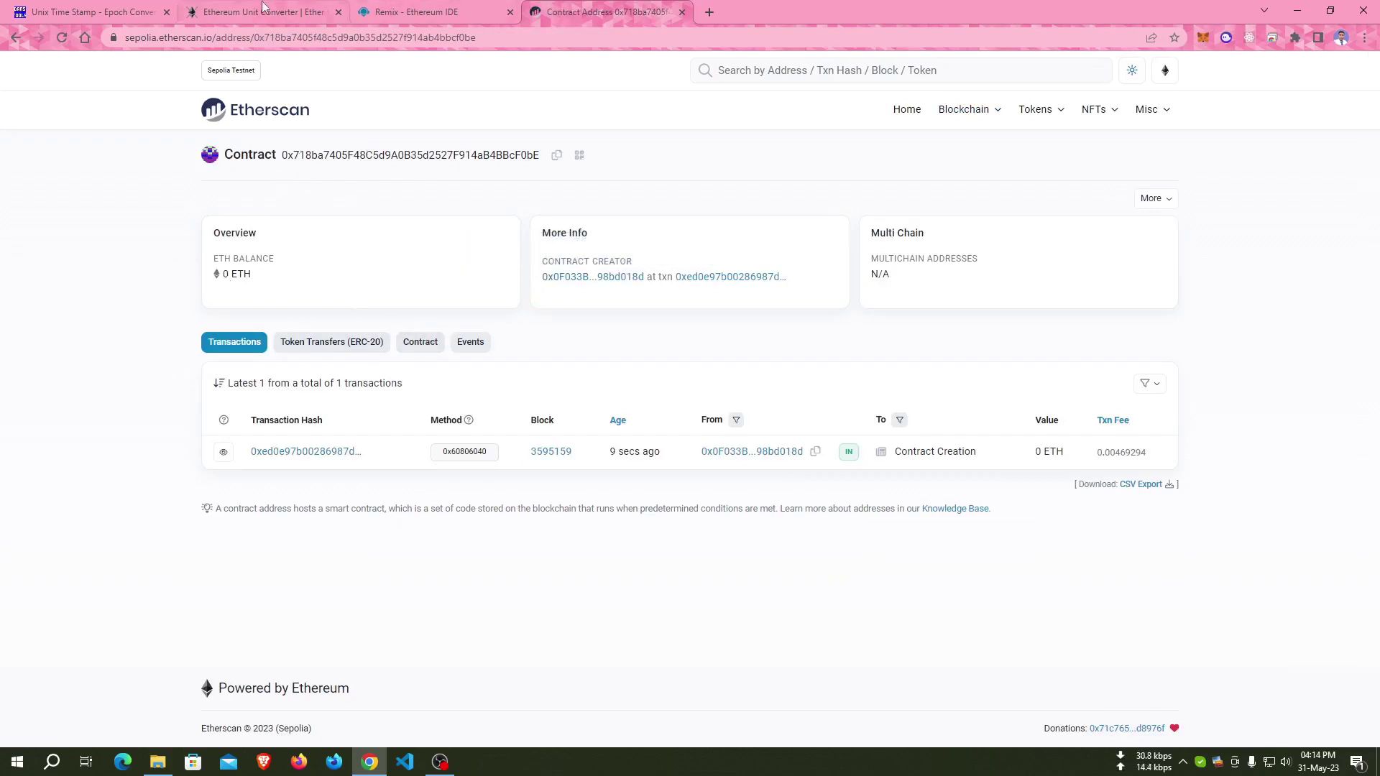
{"action": "left_click", "coordinate": [405, 13]}
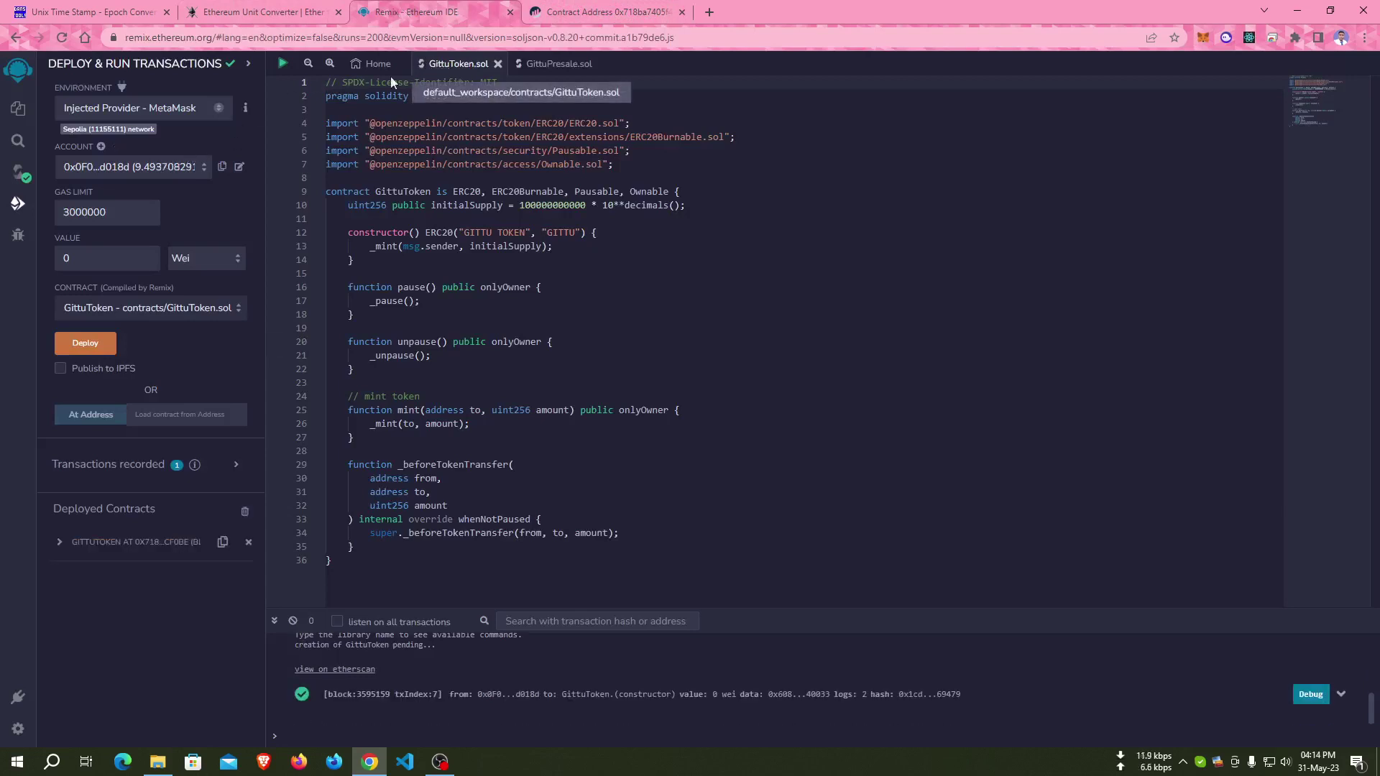
Flatten GittuToken.sol into GittuToken_flattened.sol and copy its entire source.
{"action": "left_click", "coordinate": [19, 111]}
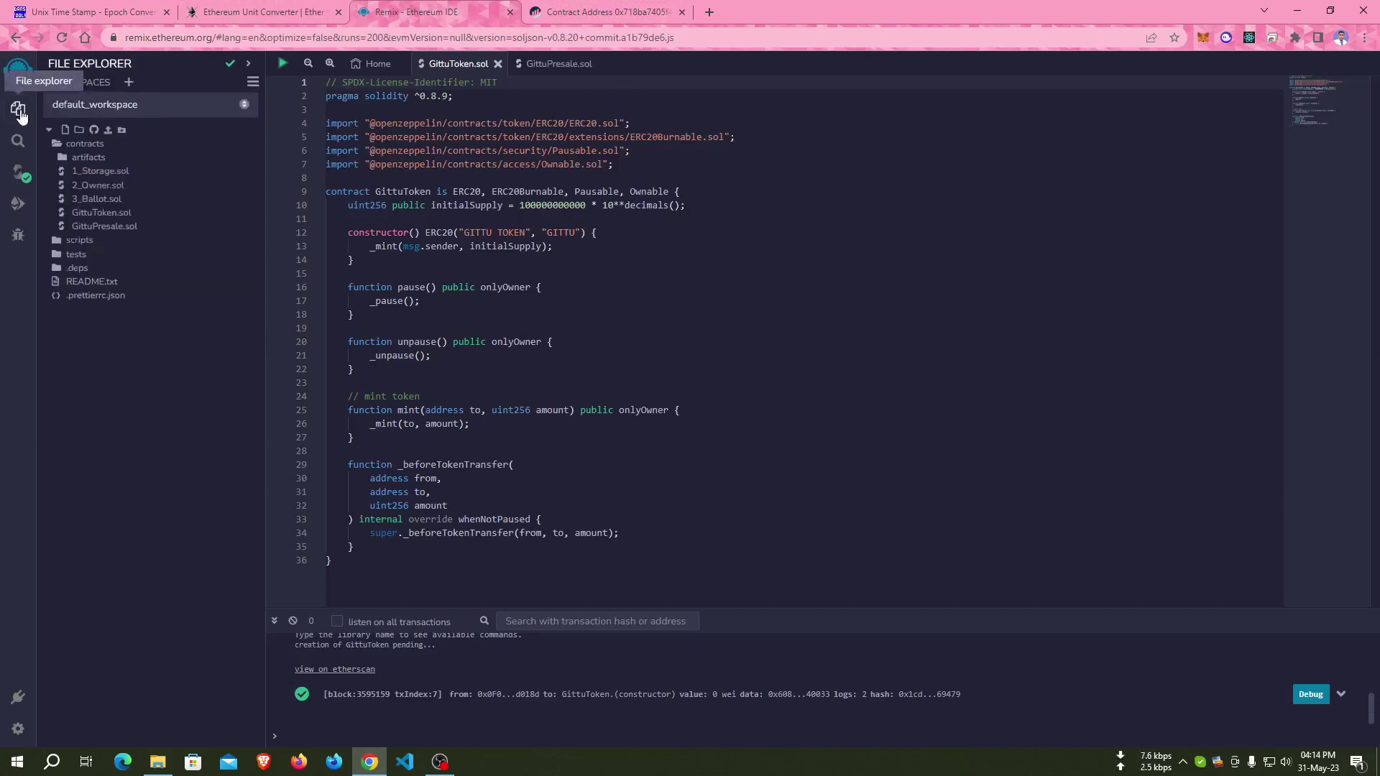
{"action": "left_click", "coordinate": [145, 212]}
{"action": "right_click", "coordinate": [145, 213]}
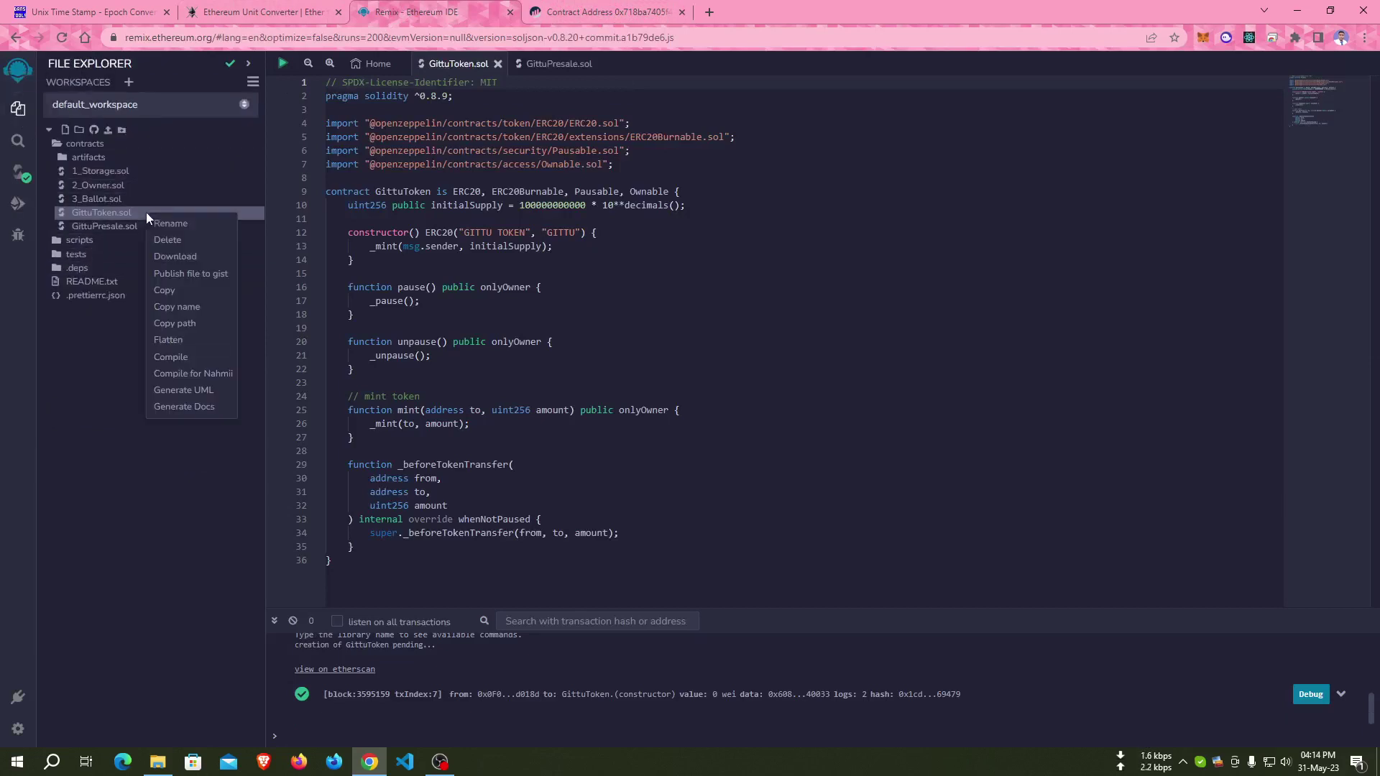
{"action": "left_click", "coordinate": [186, 341]}
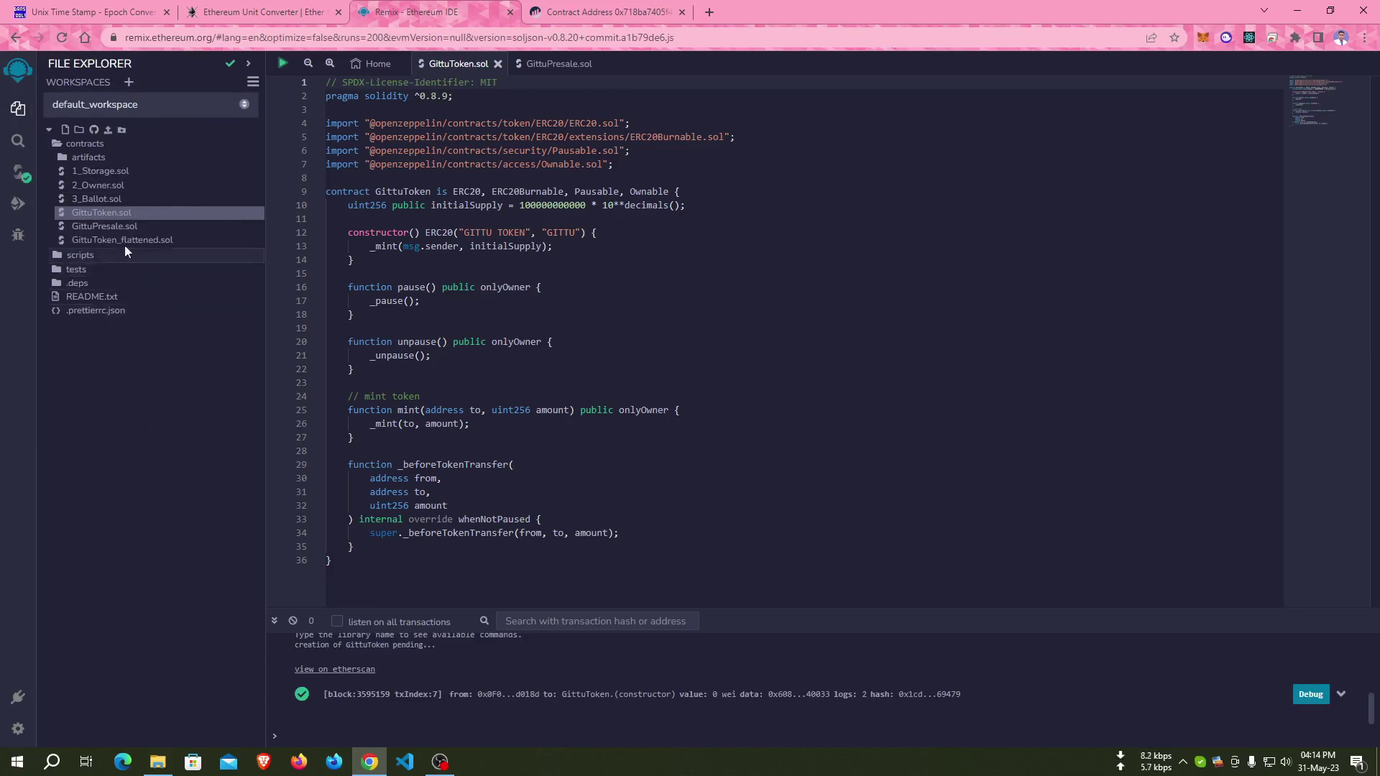
{"action": "left_click", "coordinate": [123, 240]}
{"action": "left_click", "coordinate": [500, 164]}
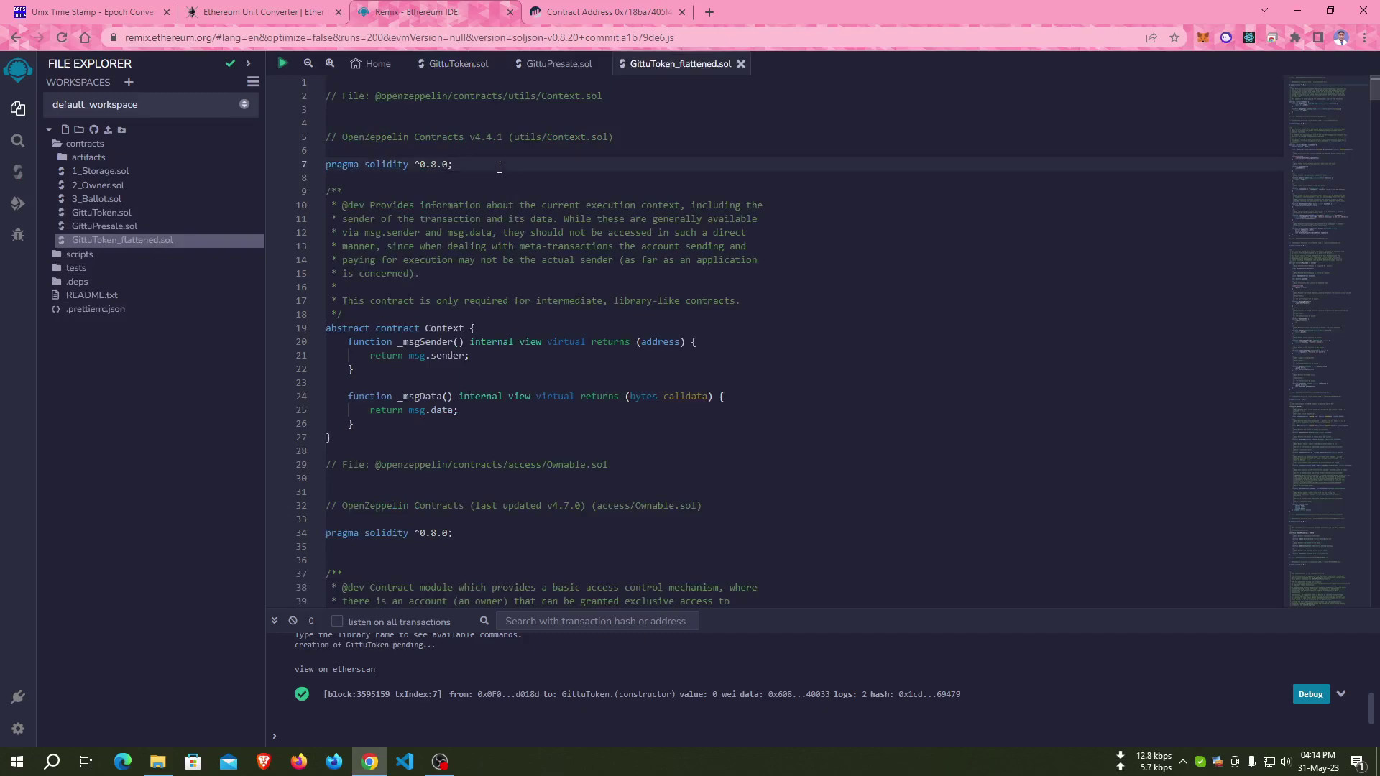
{"action": "key", "text": "ctrl+a"}
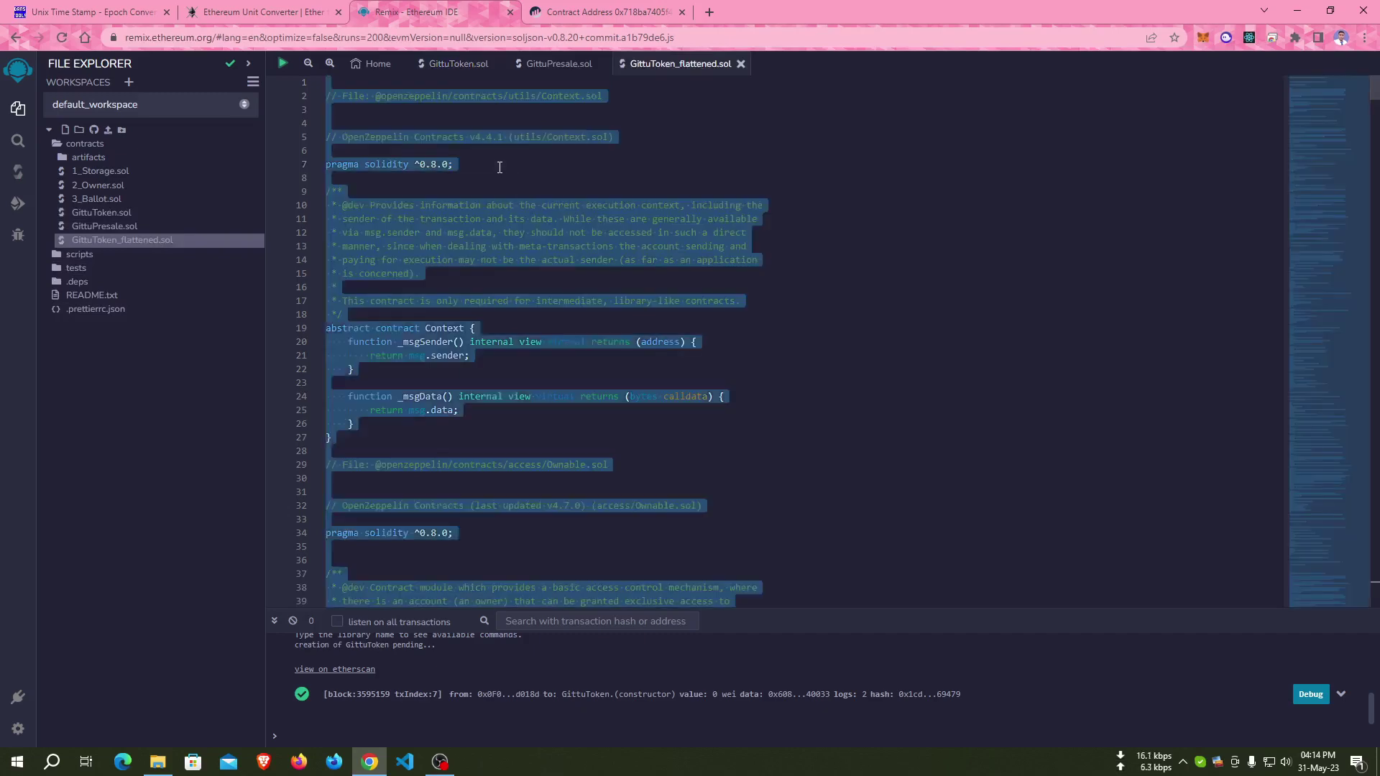
{"action": "key", "text": "ctrl+c"}
Start Verify and Publish from the deployed contract's Etherscan code section.
{"action": "left_click", "coordinate": [585, 12]}
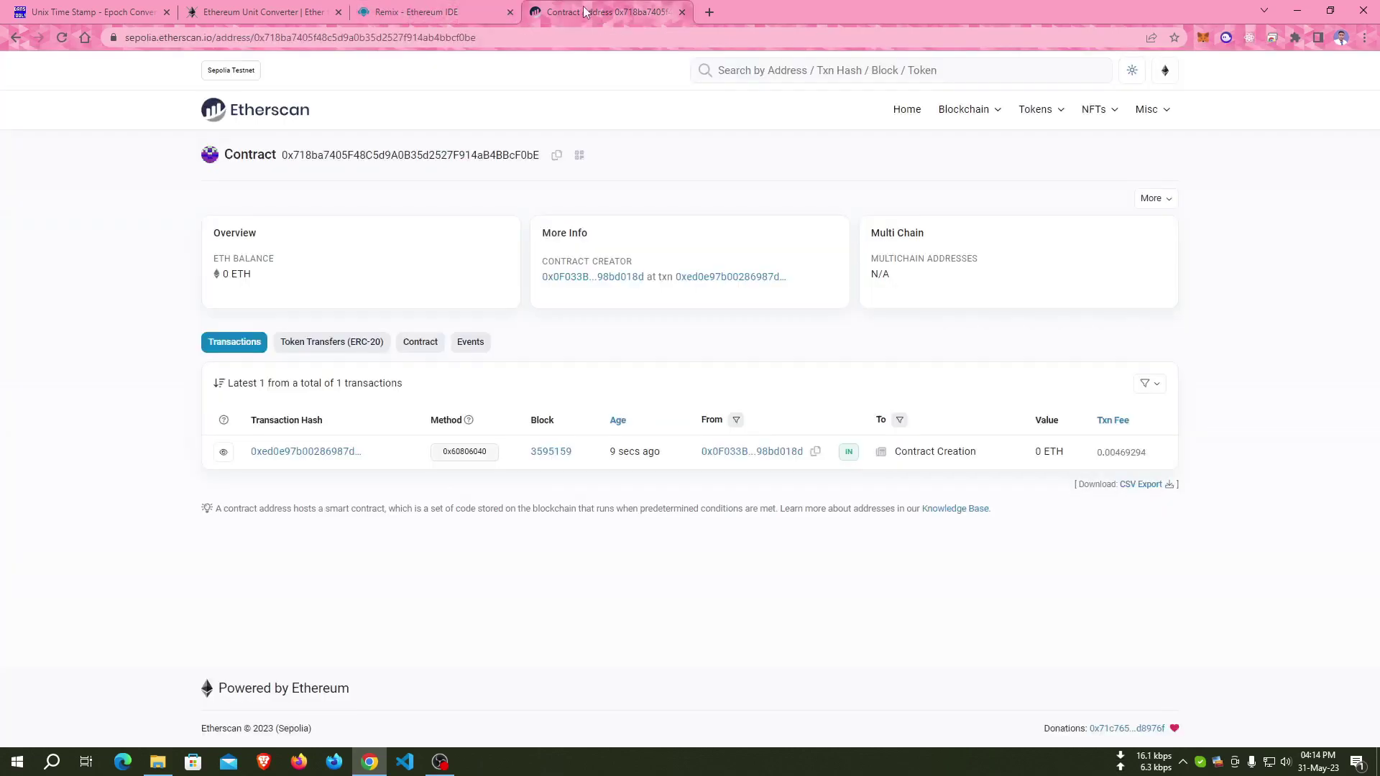
{"action": "left_click", "coordinate": [419, 342]}
{"action": "left_click", "coordinate": [402, 399]}
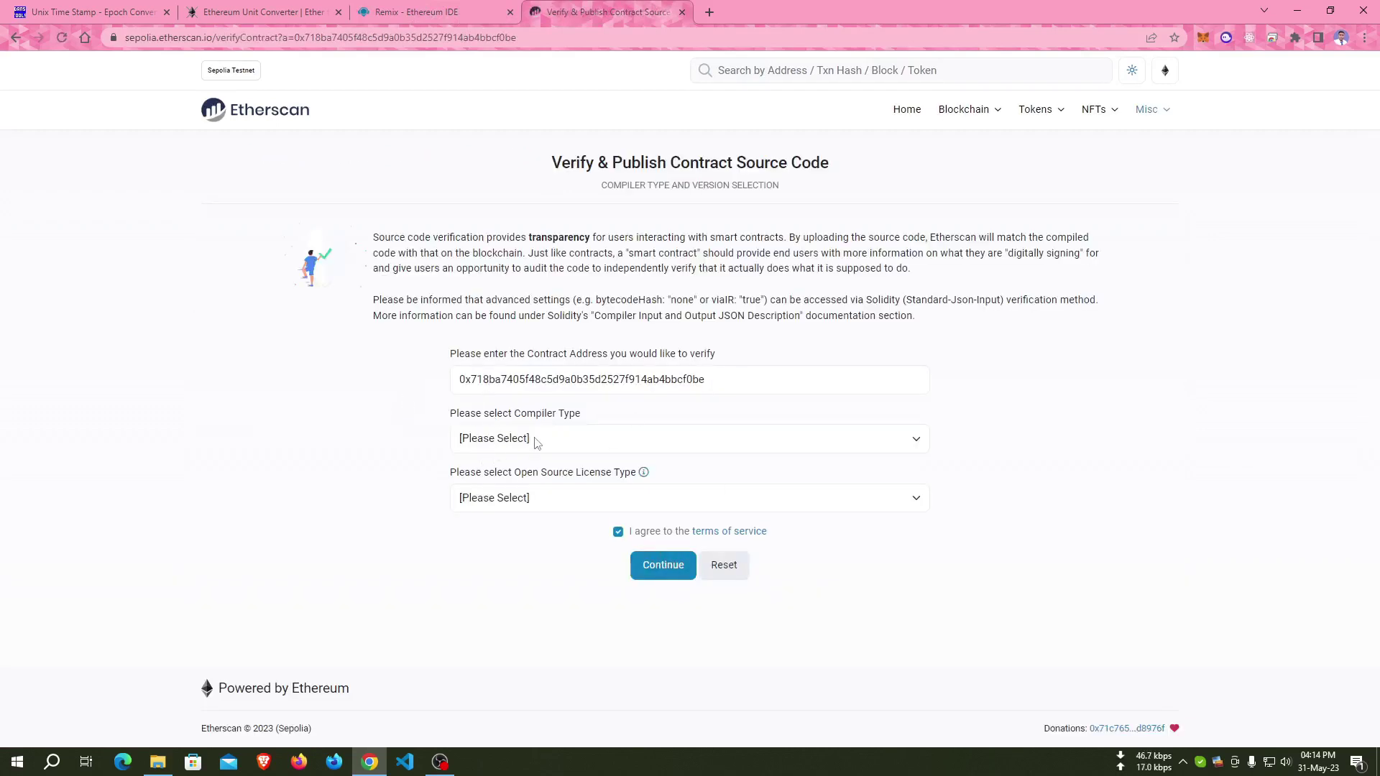
Choose Solidity (Single file) and compiler v0.8.20+commit.a1b79de6, confirming the version against Remix.
{"action": "left_click", "coordinate": [538, 440]}
{"action": "left_click", "coordinate": [553, 477]}
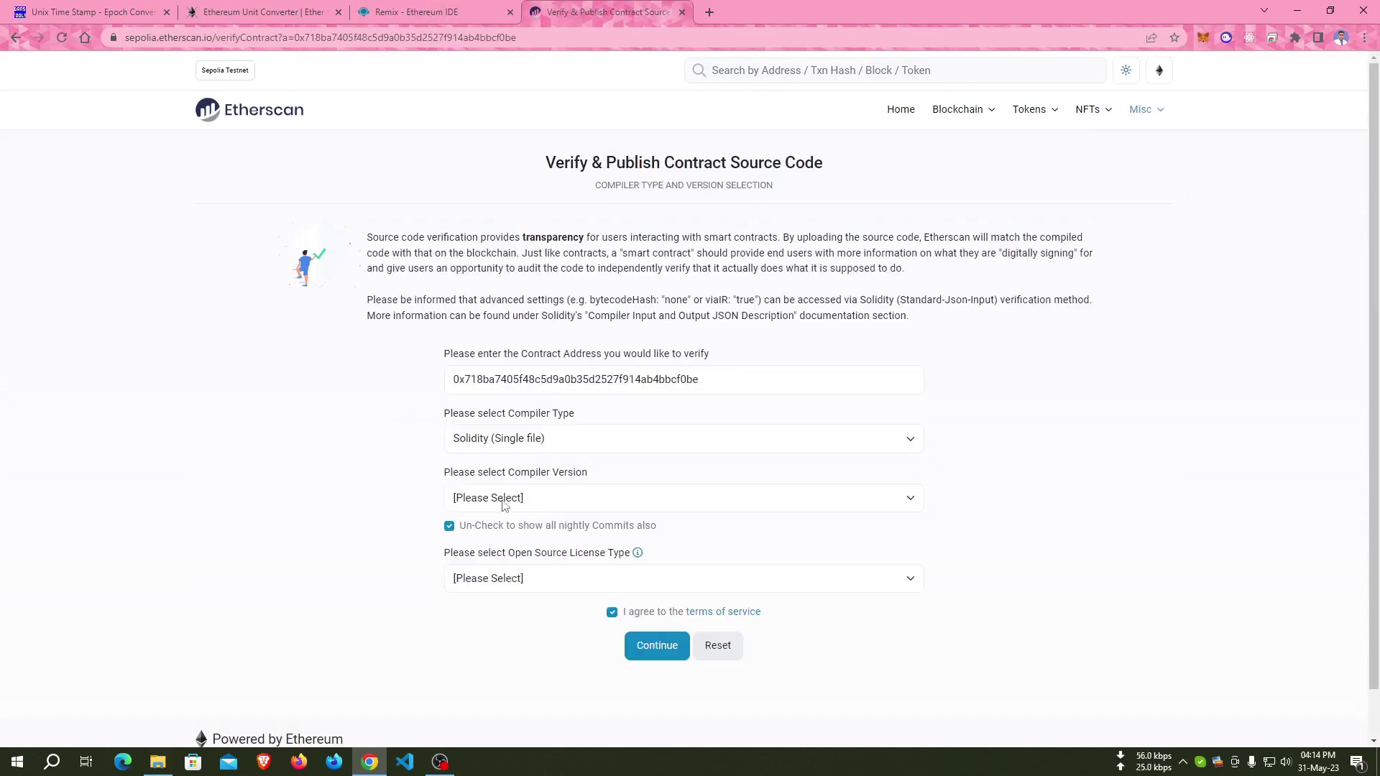
{"action": "left_click", "coordinate": [504, 498]}
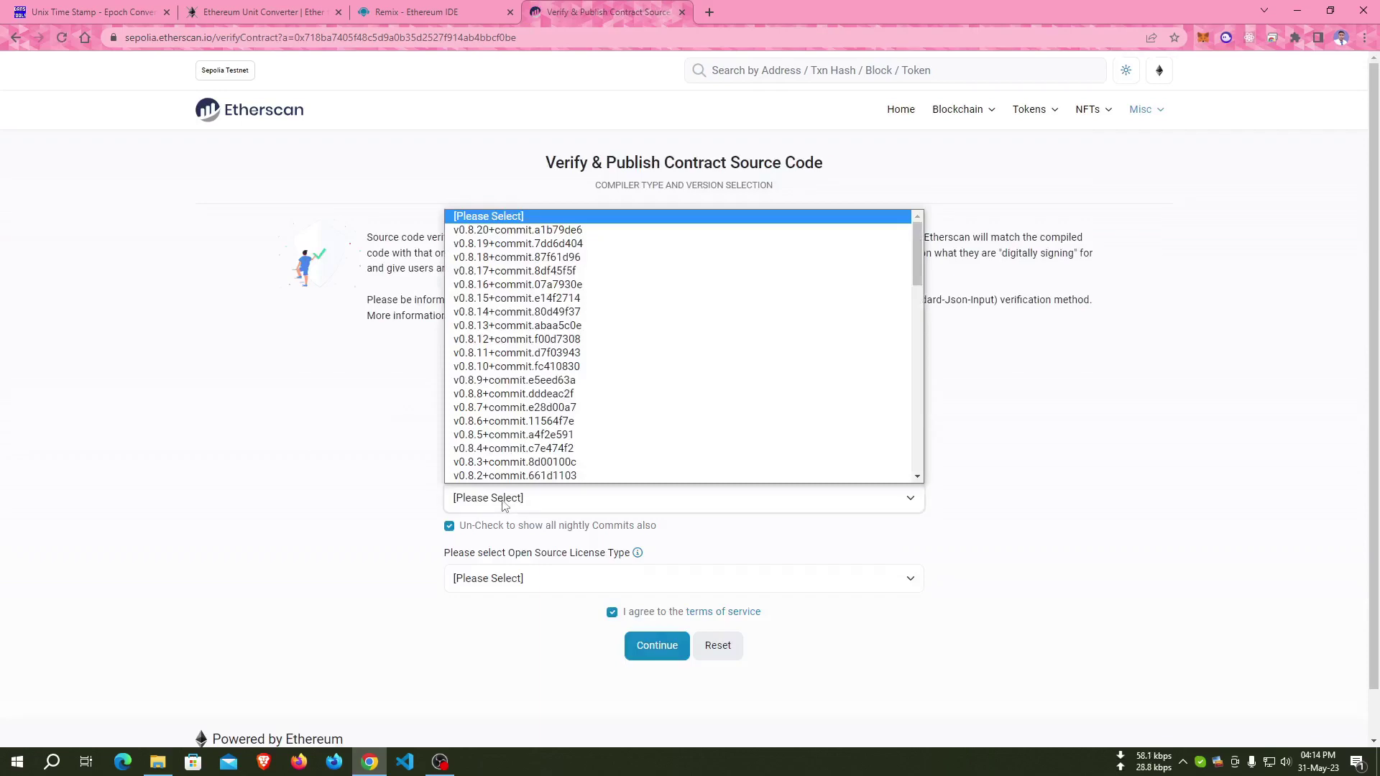
{"action": "left_click", "coordinate": [576, 231]}
{"action": "left_click", "coordinate": [410, 12]}
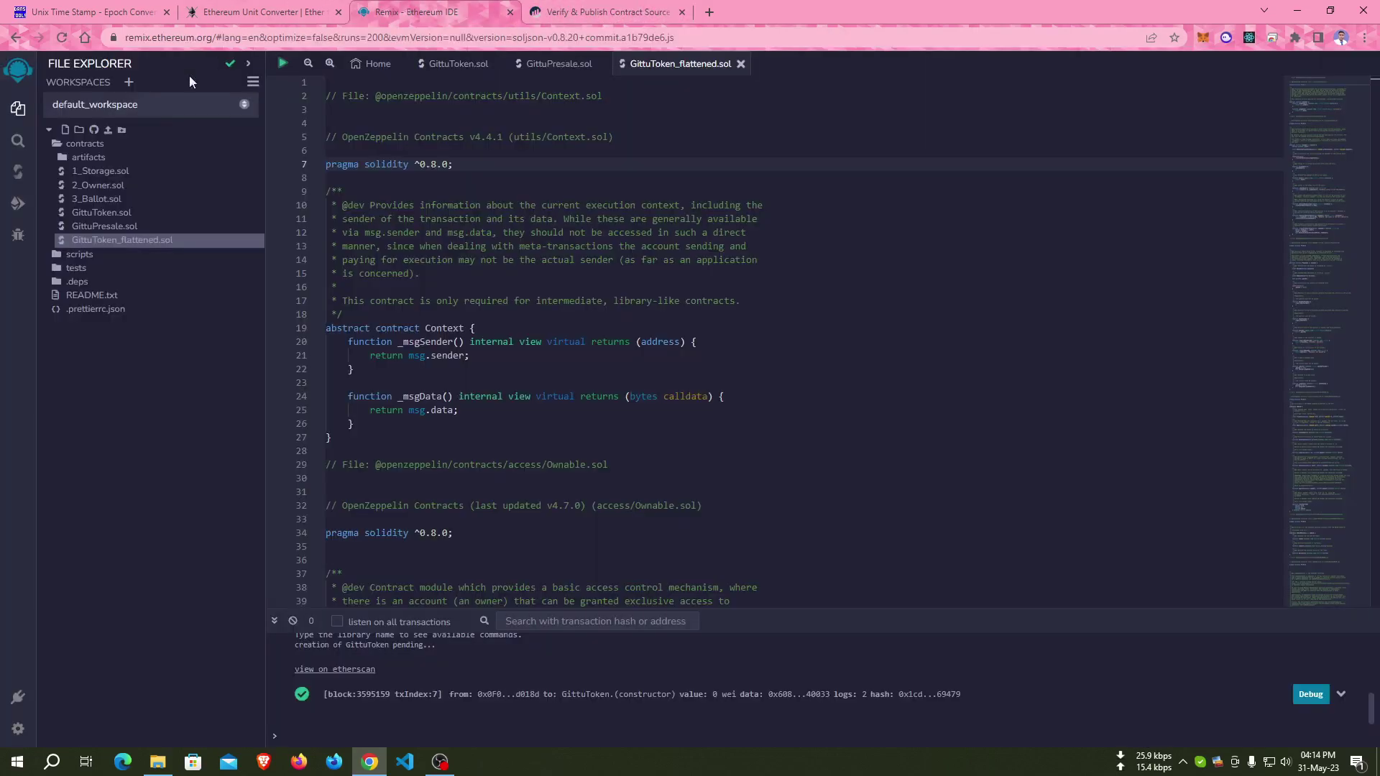
{"action": "left_click", "coordinate": [453, 64]}
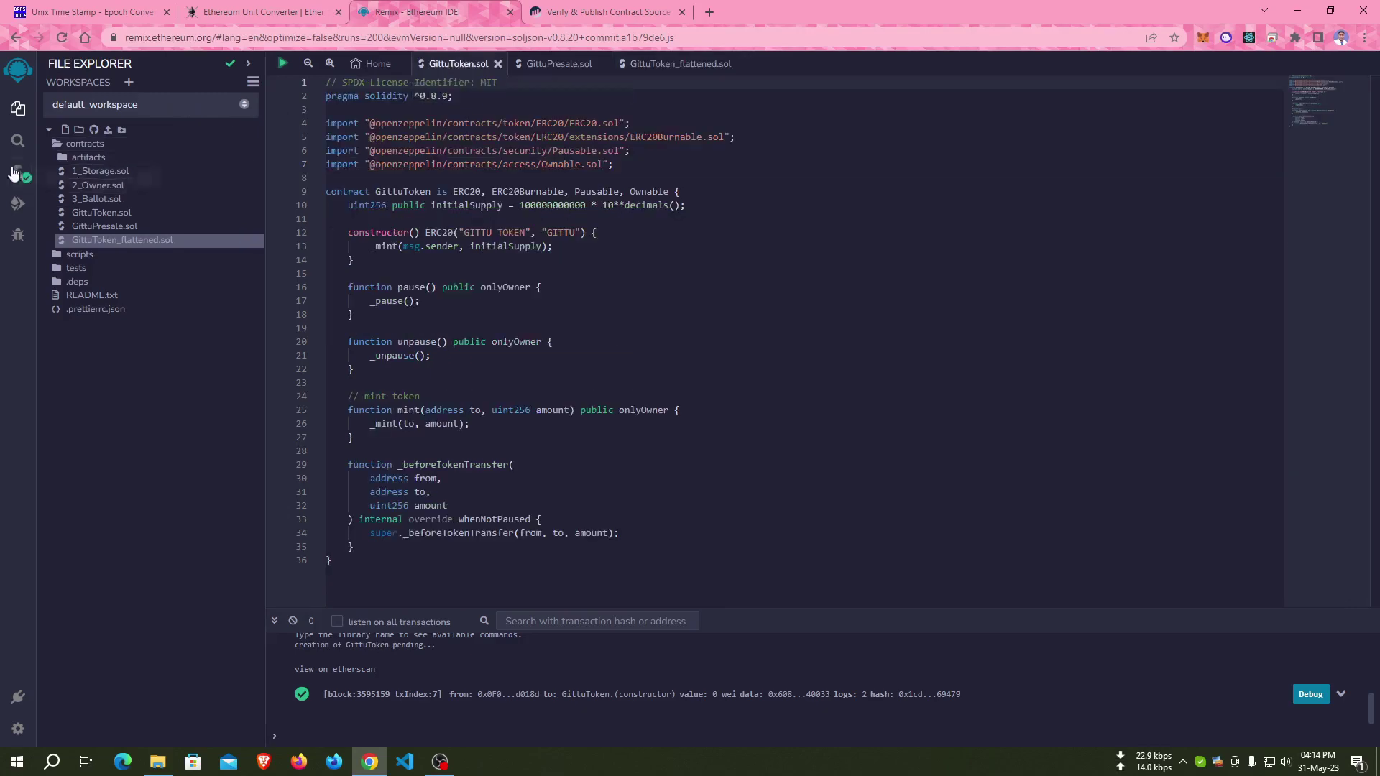
{"action": "left_click", "coordinate": [17, 176]}
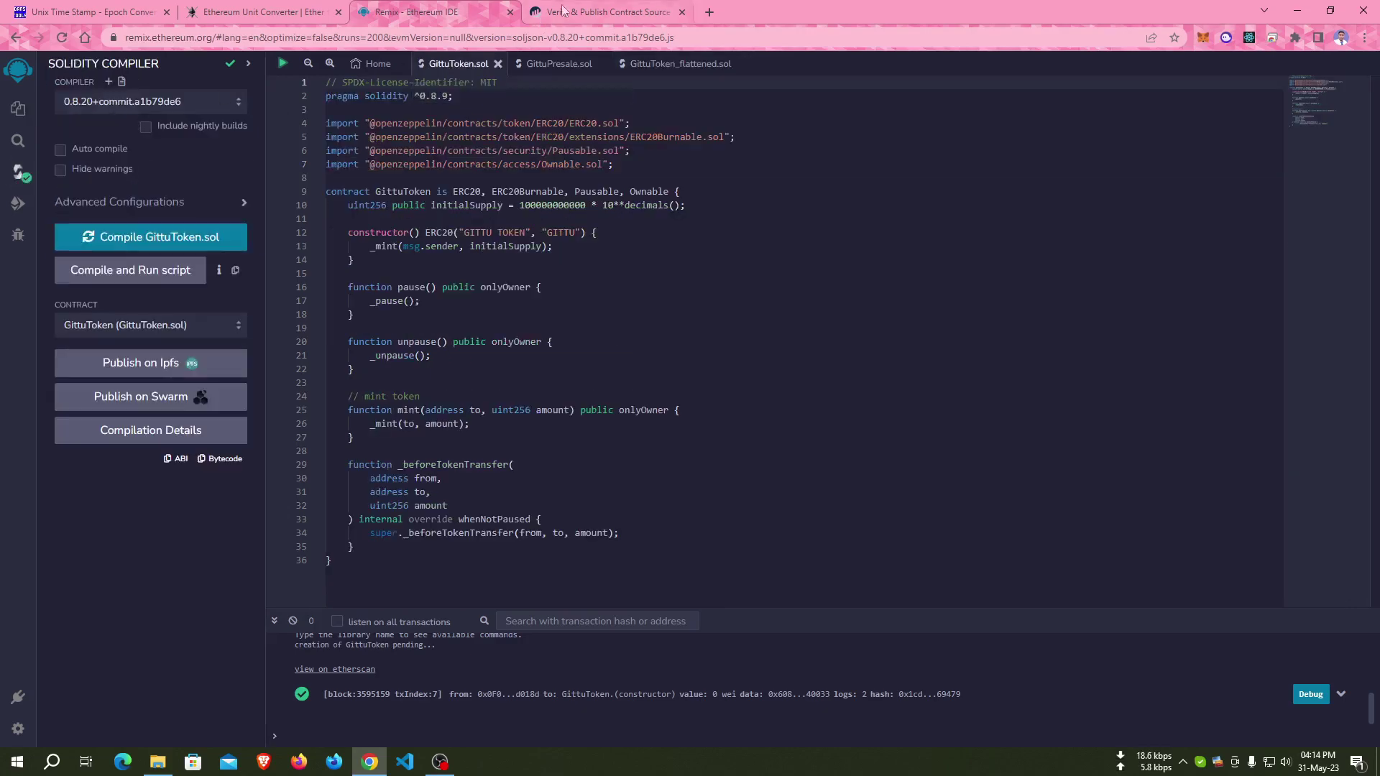
{"action": "left_click", "coordinate": [603, 12]}
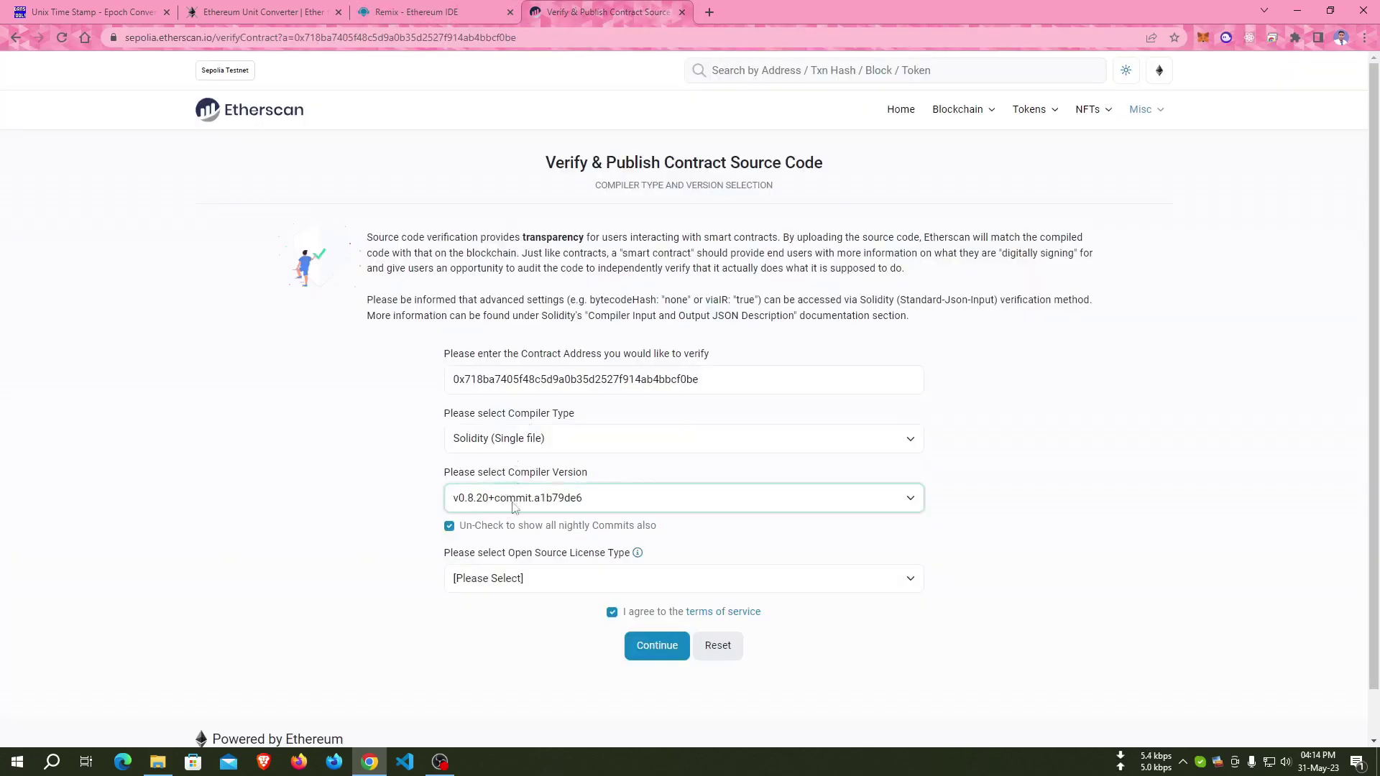
Set the license to MIT License.
{"action": "left_click", "coordinate": [509, 579]}
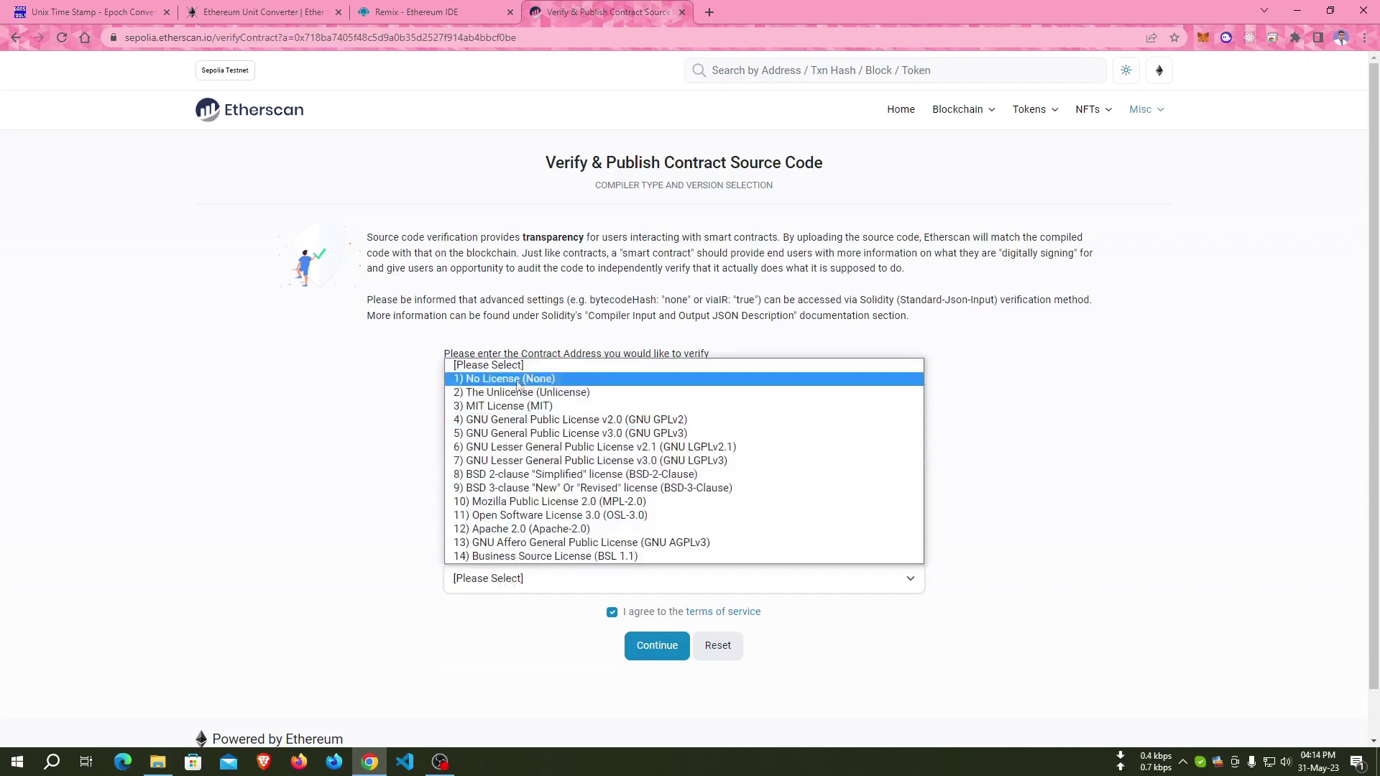
{"action": "left_click", "coordinate": [560, 408]}
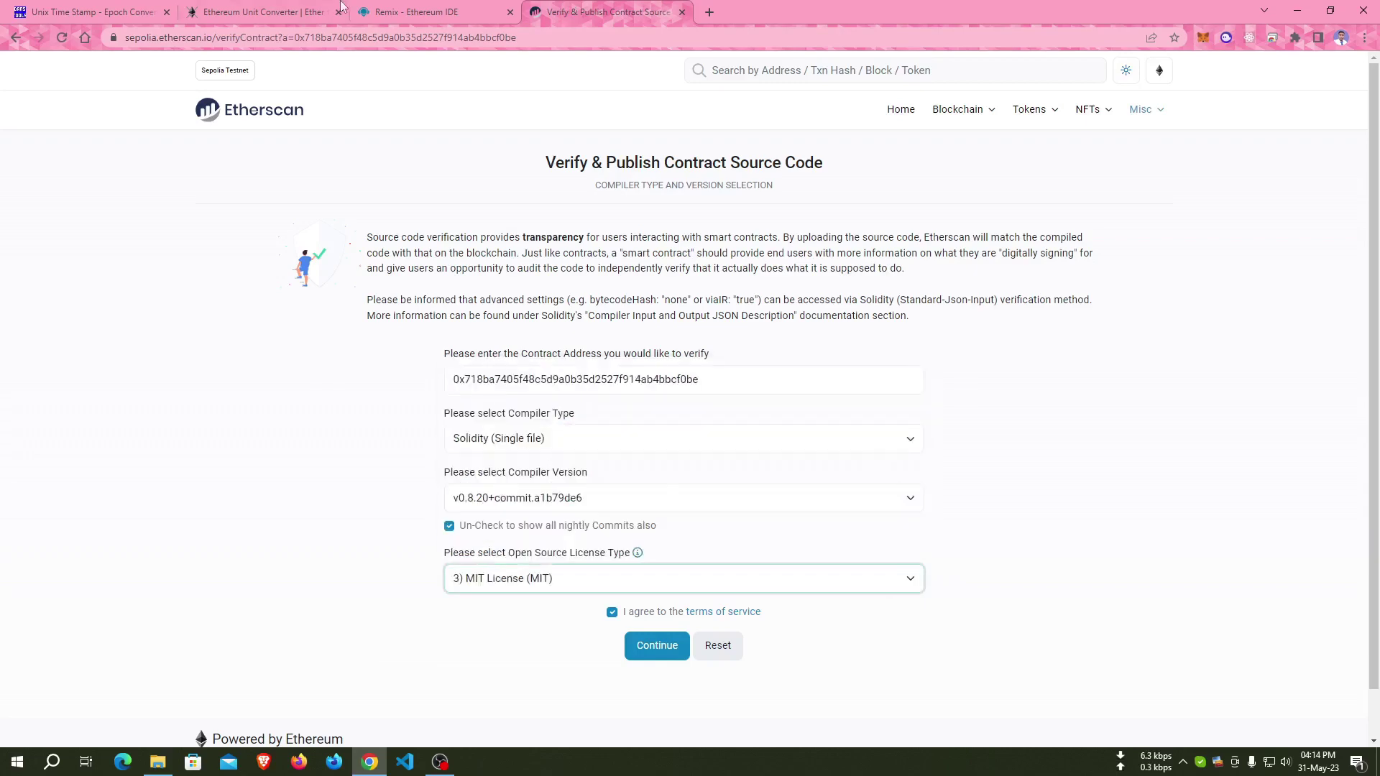
{"action": "left_click", "coordinate": [405, 12]}
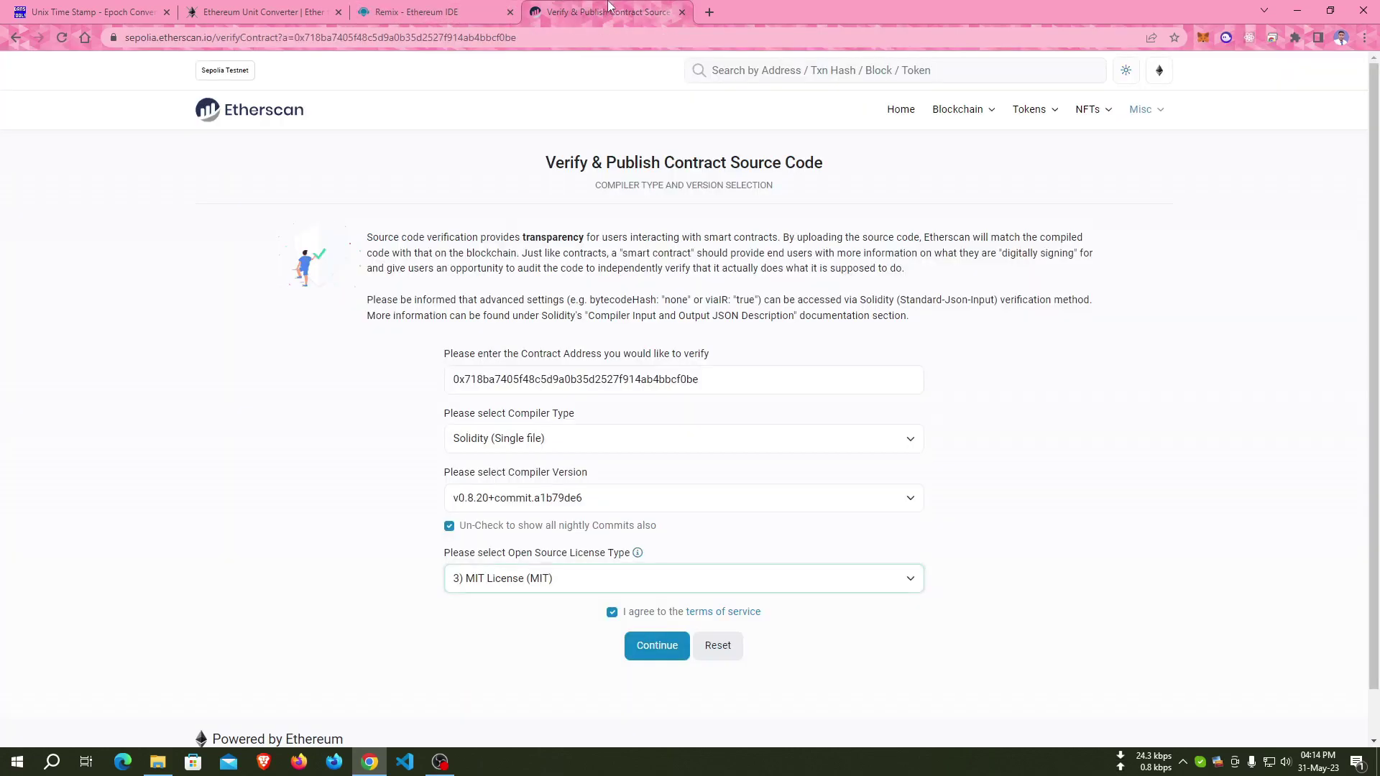
{"action": "left_click", "coordinate": [611, 12]}
Continue to source entry, copy the flattened GittuToken source from Remix, and focus the code box.
{"action": "left_click", "coordinate": [657, 645]}
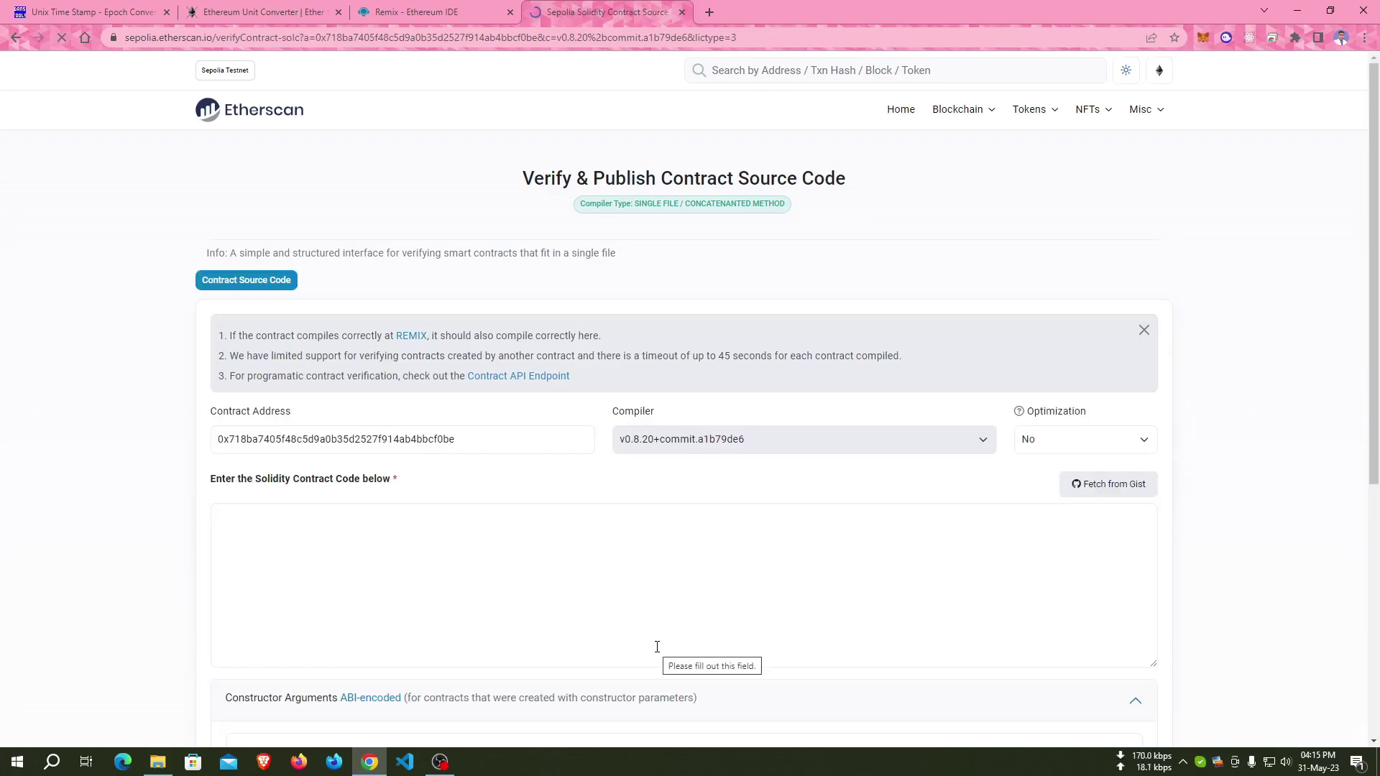
{"action": "scroll", "coordinate": [656, 647], "scroll_direction": "down", "scroll_amount": 2}
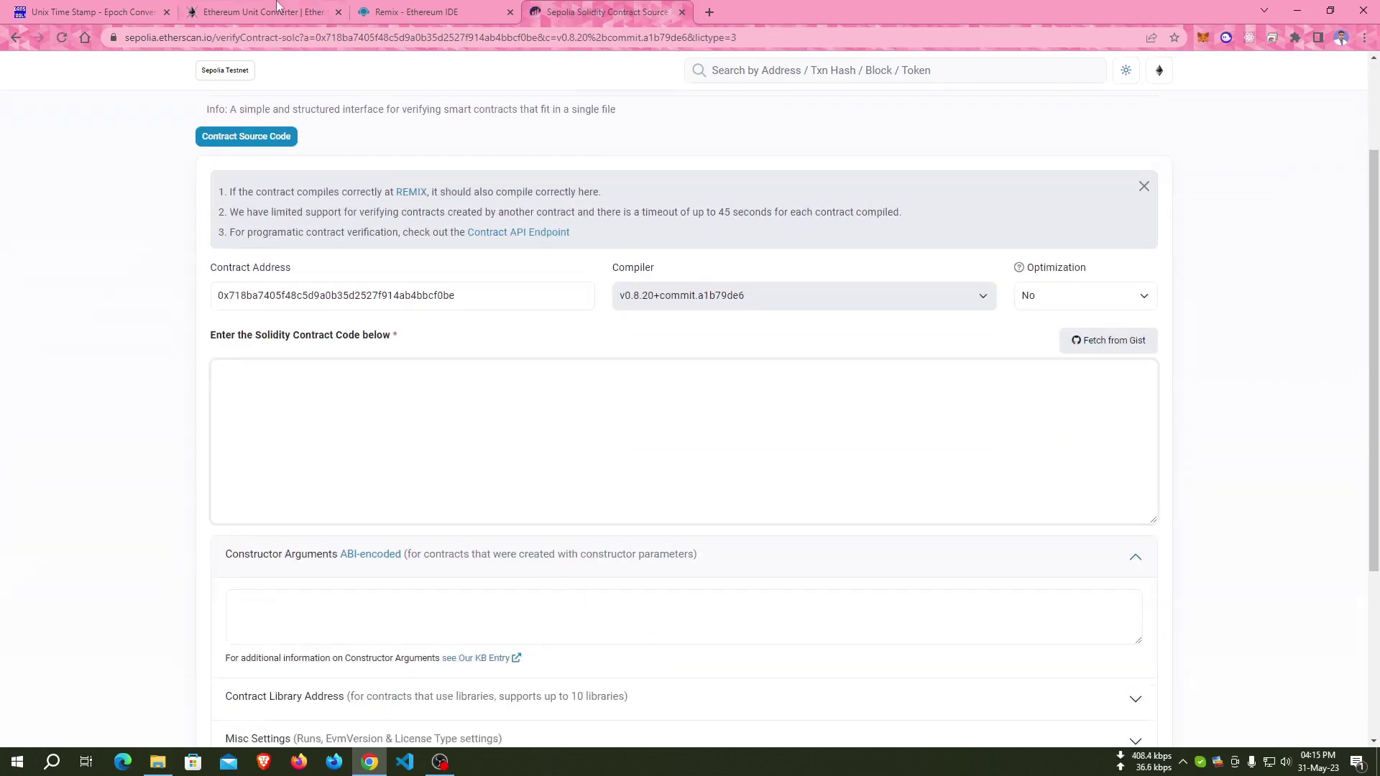
{"action": "left_click", "coordinate": [411, 12]}
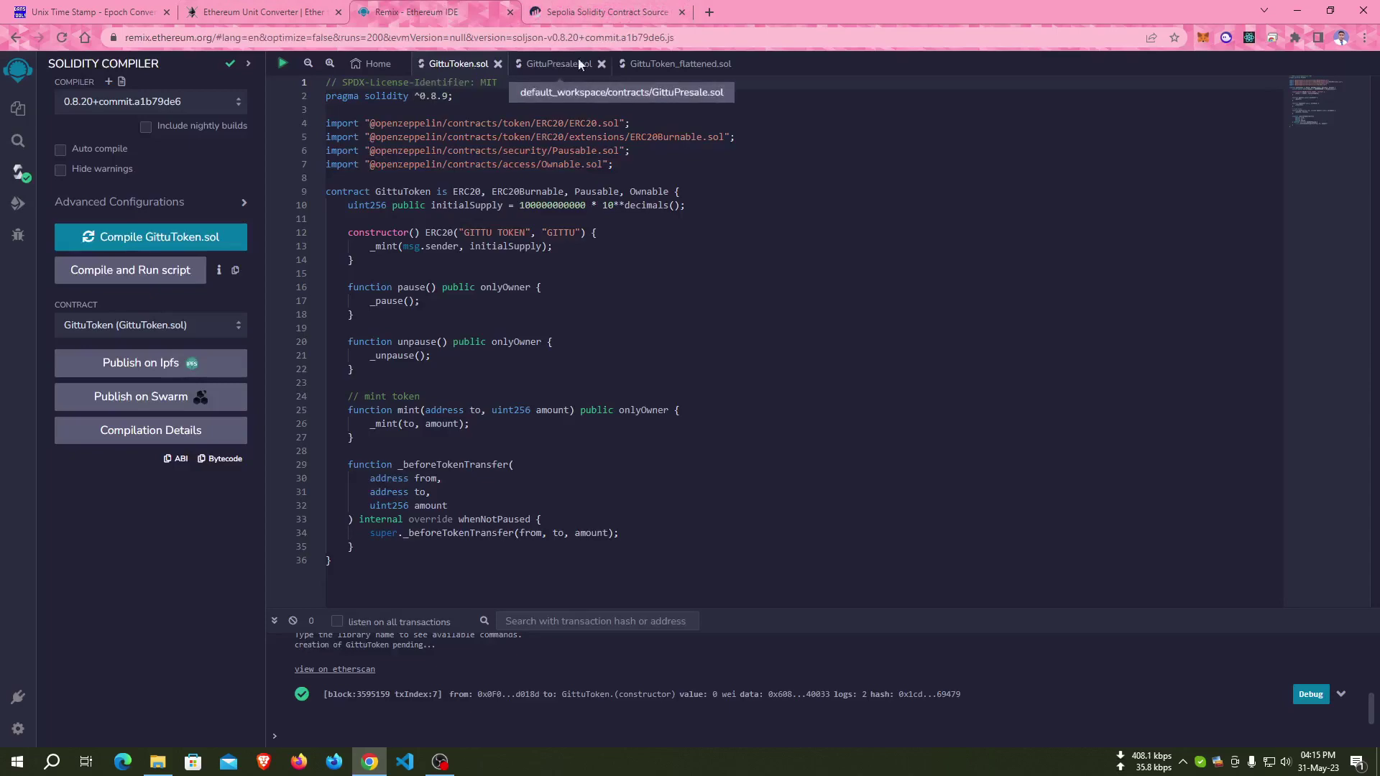
{"action": "left_click", "coordinate": [680, 64]}
{"action": "left_click", "coordinate": [514, 165]}
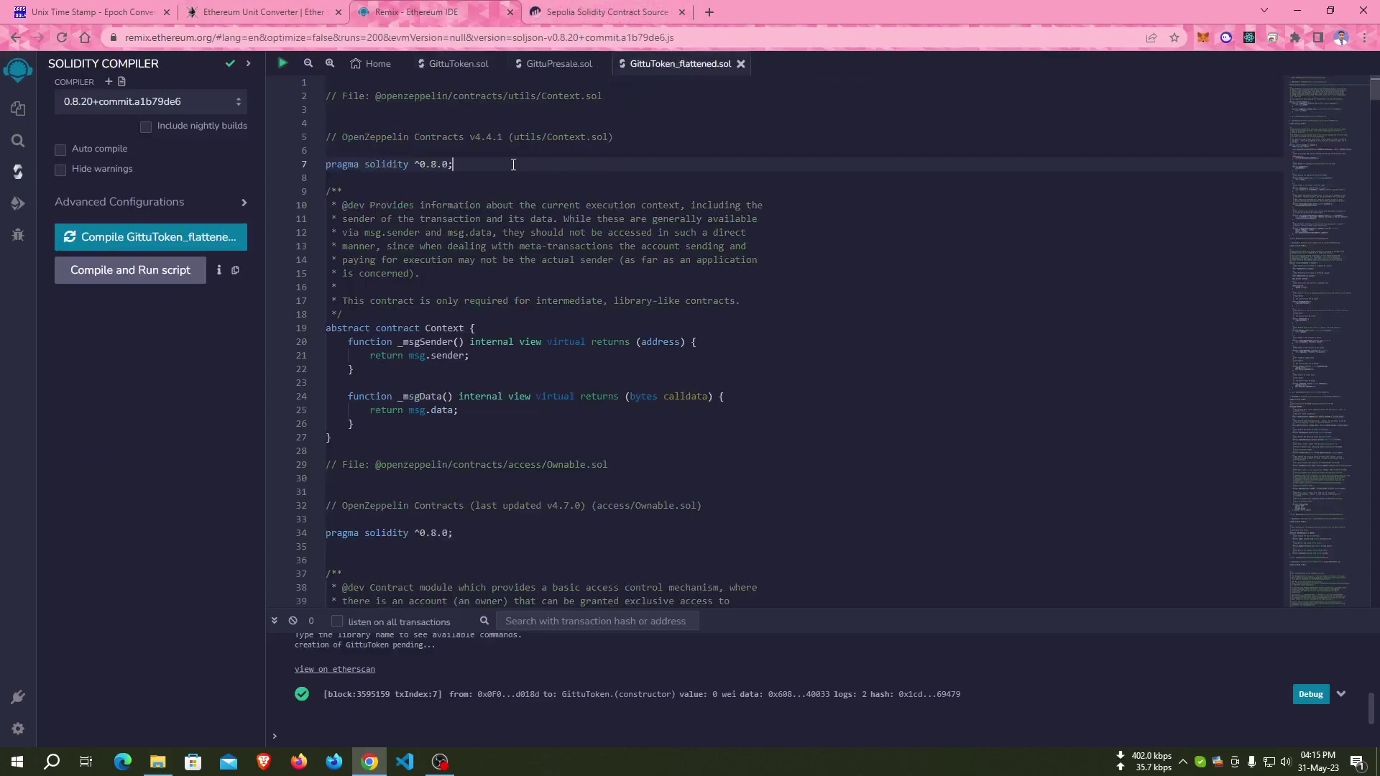
{"action": "key", "text": "ctrl+a"}
{"action": "key", "text": "ctrl+c"}
{"action": "left_click", "coordinate": [607, 12]}
{"action": "left_click", "coordinate": [345, 399]}
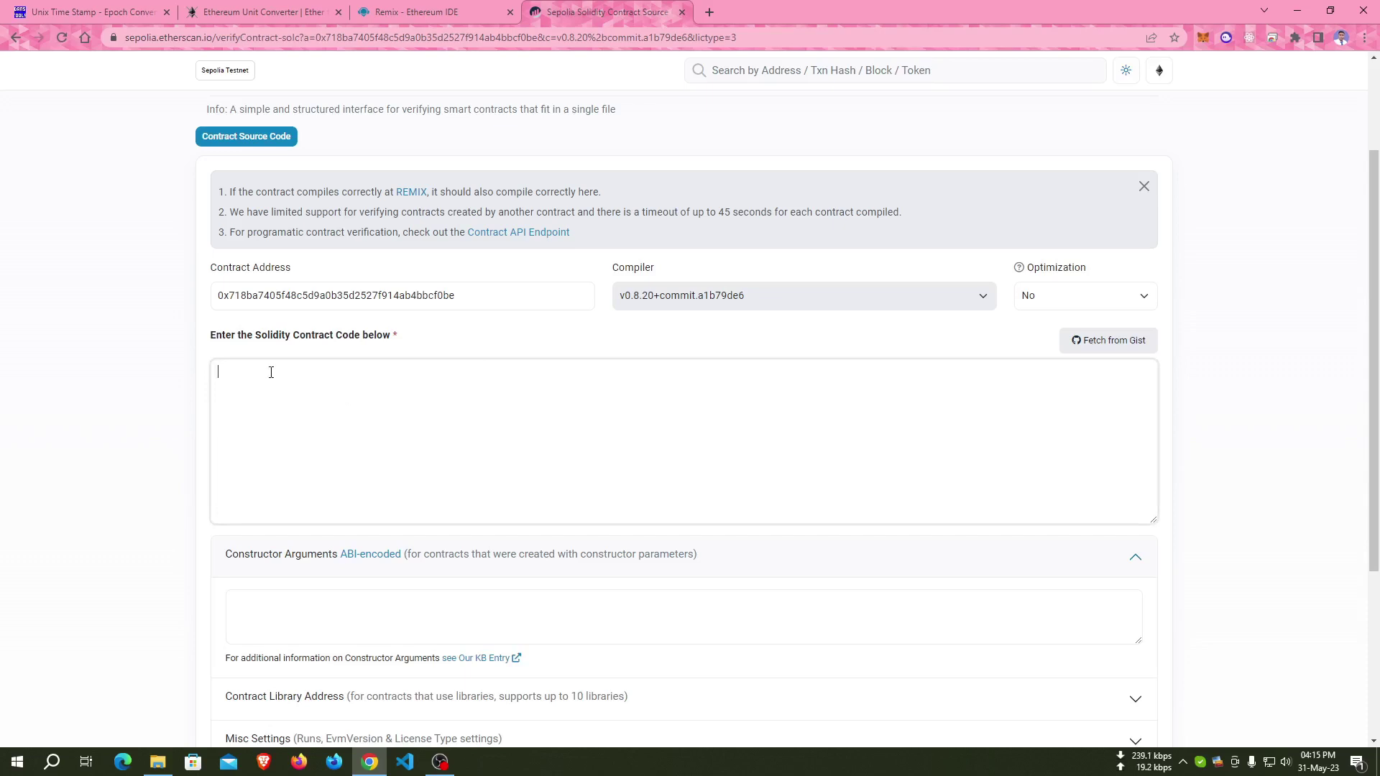
Paste the flattened GittuToken source, pass the reCAPTCHA, and submit for verification.
{"action": "key", "text": "ctrl+v"}
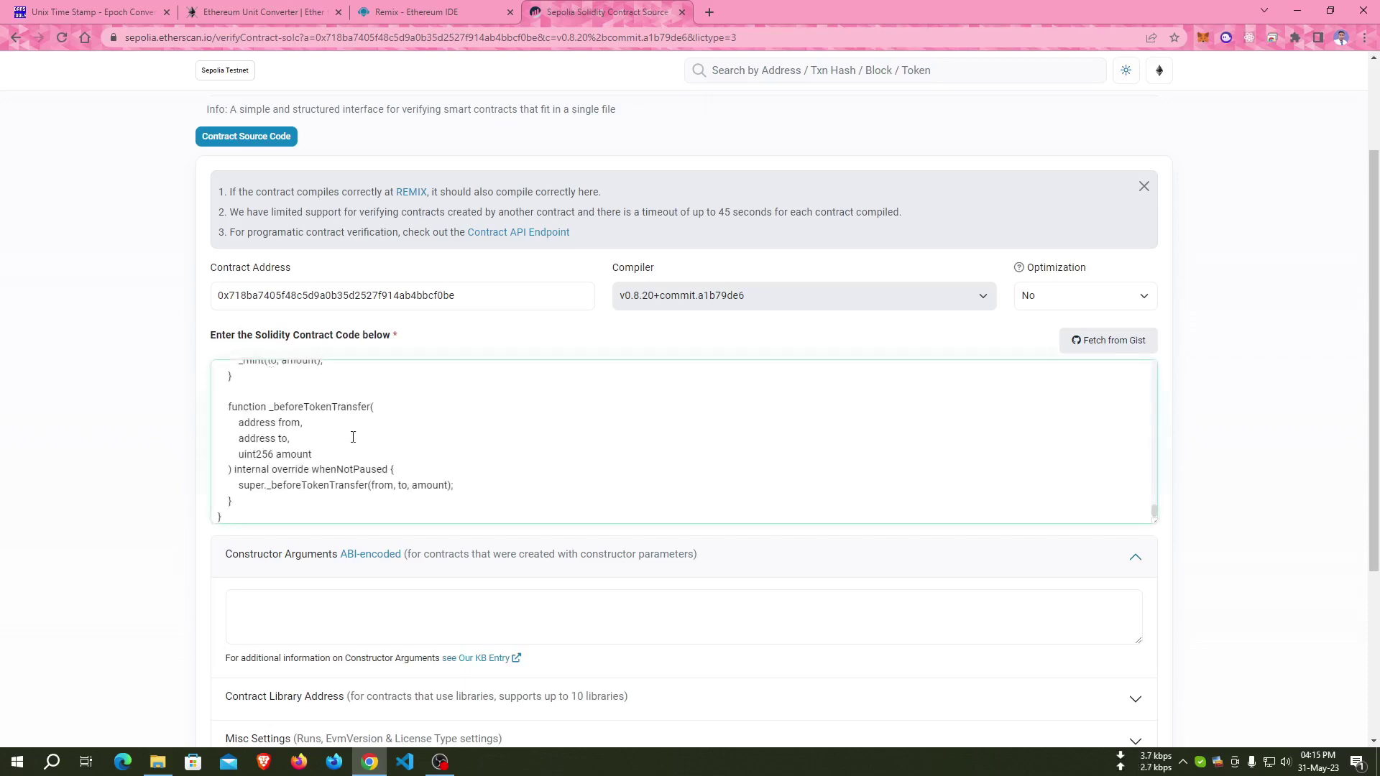
{"action": "scroll", "coordinate": [215, 557], "scroll_direction": "down", "scroll_amount": 5}
{"action": "scroll", "coordinate": [216, 557], "scroll_direction": "down", "scroll_amount": 2}
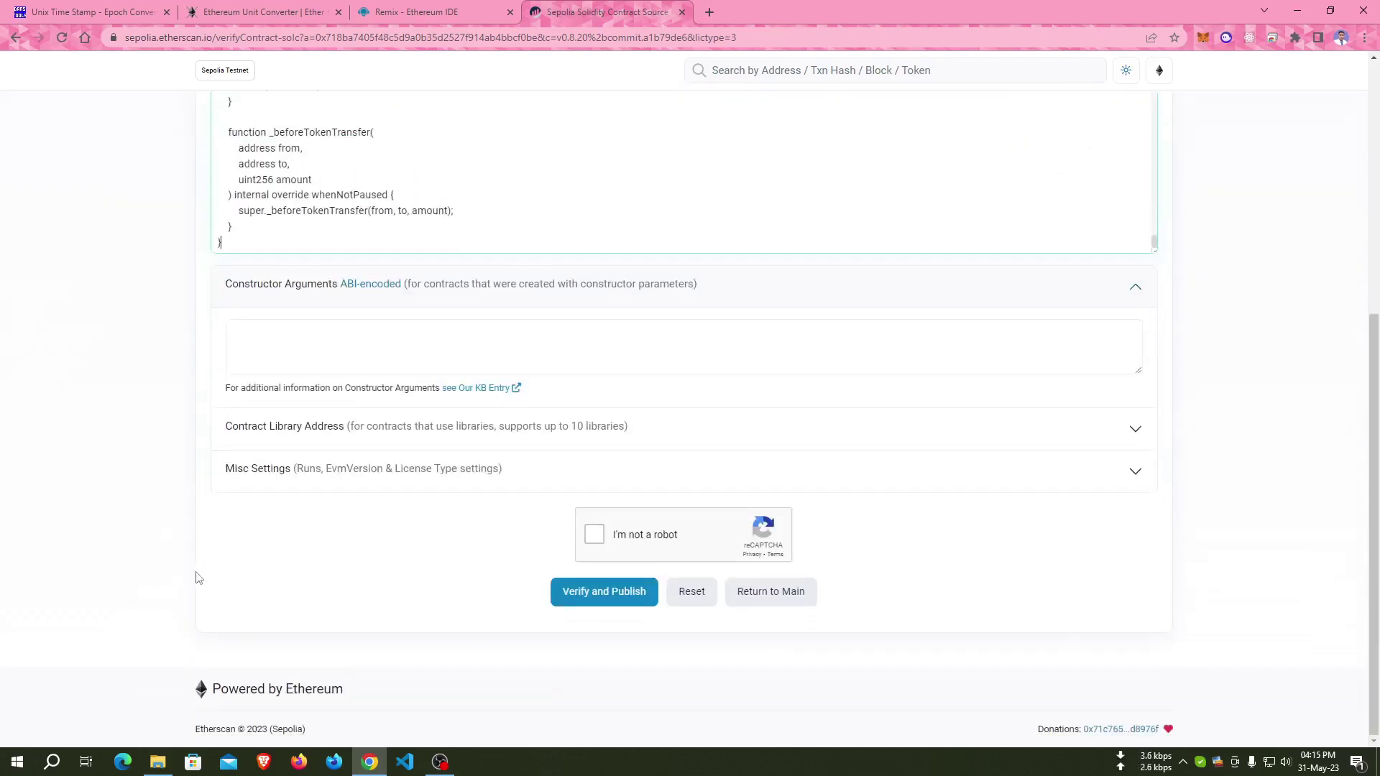
{"action": "left_click", "coordinate": [595, 536]}
{"action": "left_click", "coordinate": [604, 590]}
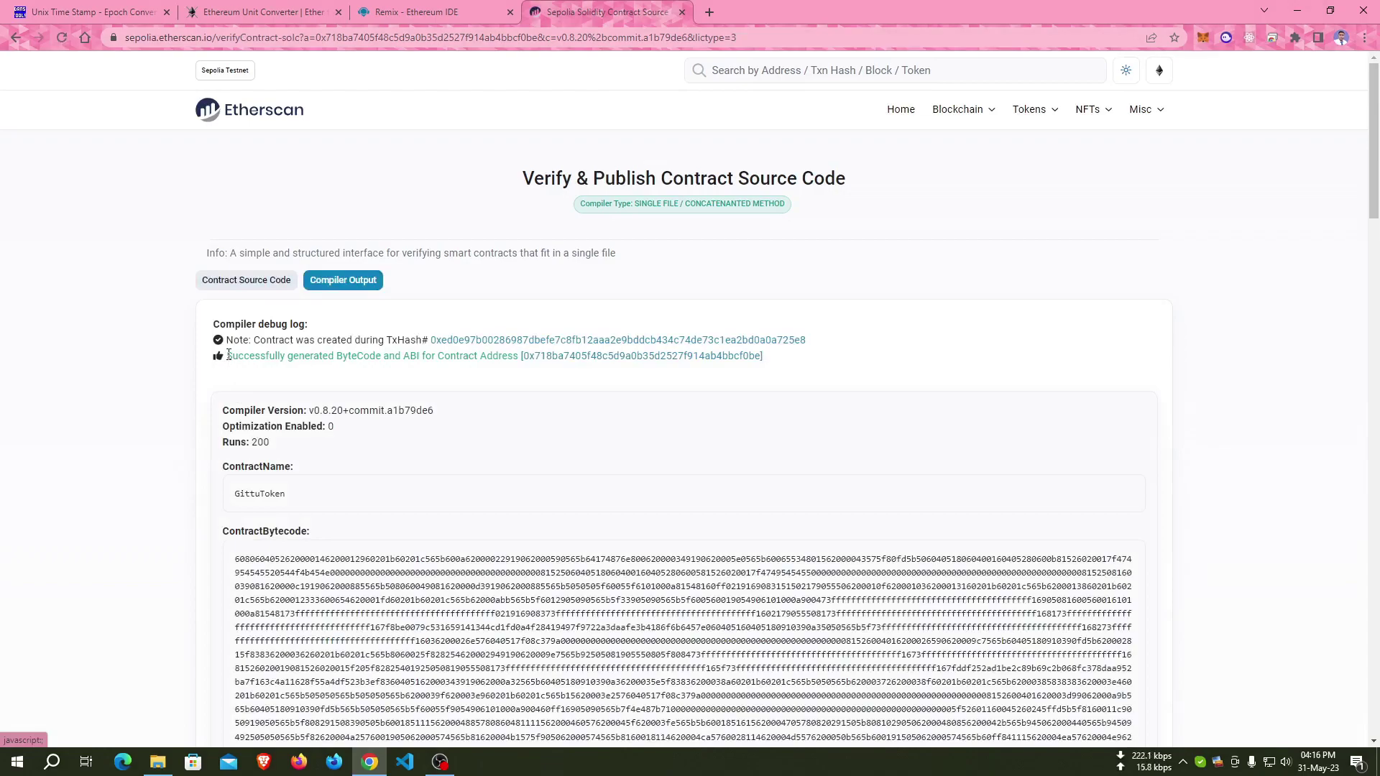
Check the successful bytecode and ABI generation message, then go to the contract address page.
{"action": "left_click_drag", "start_coordinate": [228, 355], "coordinate": [397, 353]}
{"action": "left_click", "coordinate": [515, 386]}
{"action": "scroll", "coordinate": [137, 526], "scroll_direction": "down", "scroll_amount": 5}
{"action": "scroll", "coordinate": [145, 528], "scroll_direction": "down", "scroll_amount": 5}
{"action": "scroll", "coordinate": [151, 531], "scroll_direction": "down", "scroll_amount": 5}
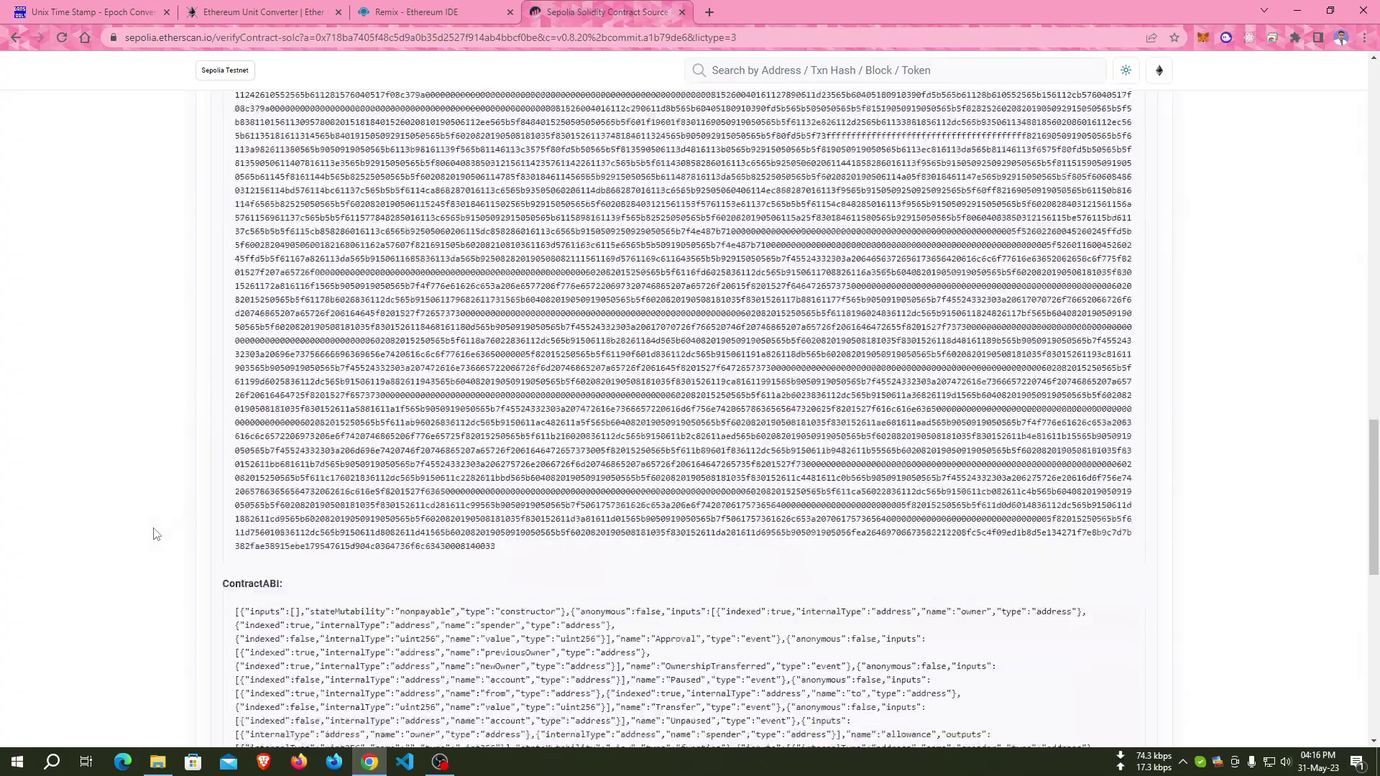
{"action": "scroll", "coordinate": [156, 531], "scroll_direction": "down", "scroll_amount": 3}
{"action": "scroll", "coordinate": [154, 532], "scroll_direction": "down", "scroll_amount": 5}
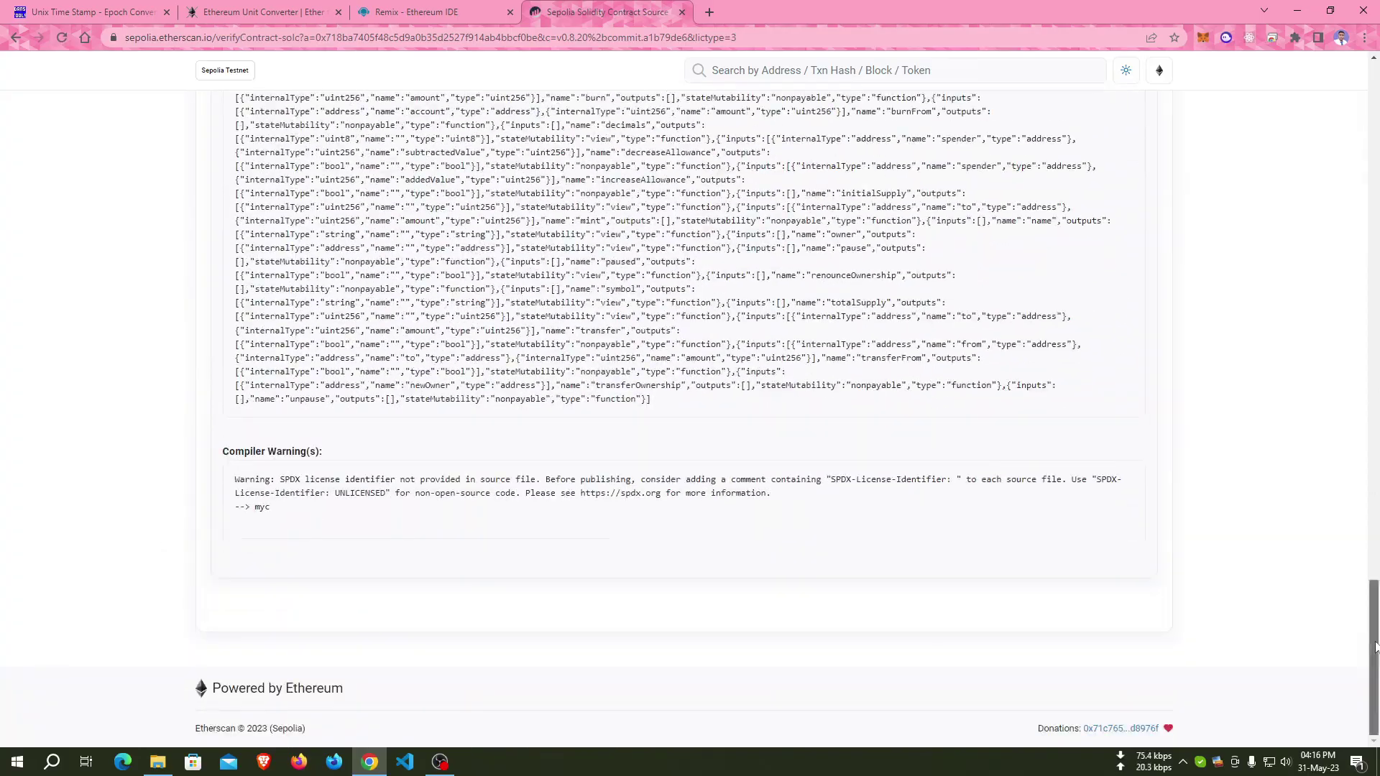
{"action": "left_click_drag", "start_coordinate": [1375, 657], "coordinate": [1375, 75]}
{"action": "left_click", "coordinate": [566, 359]}
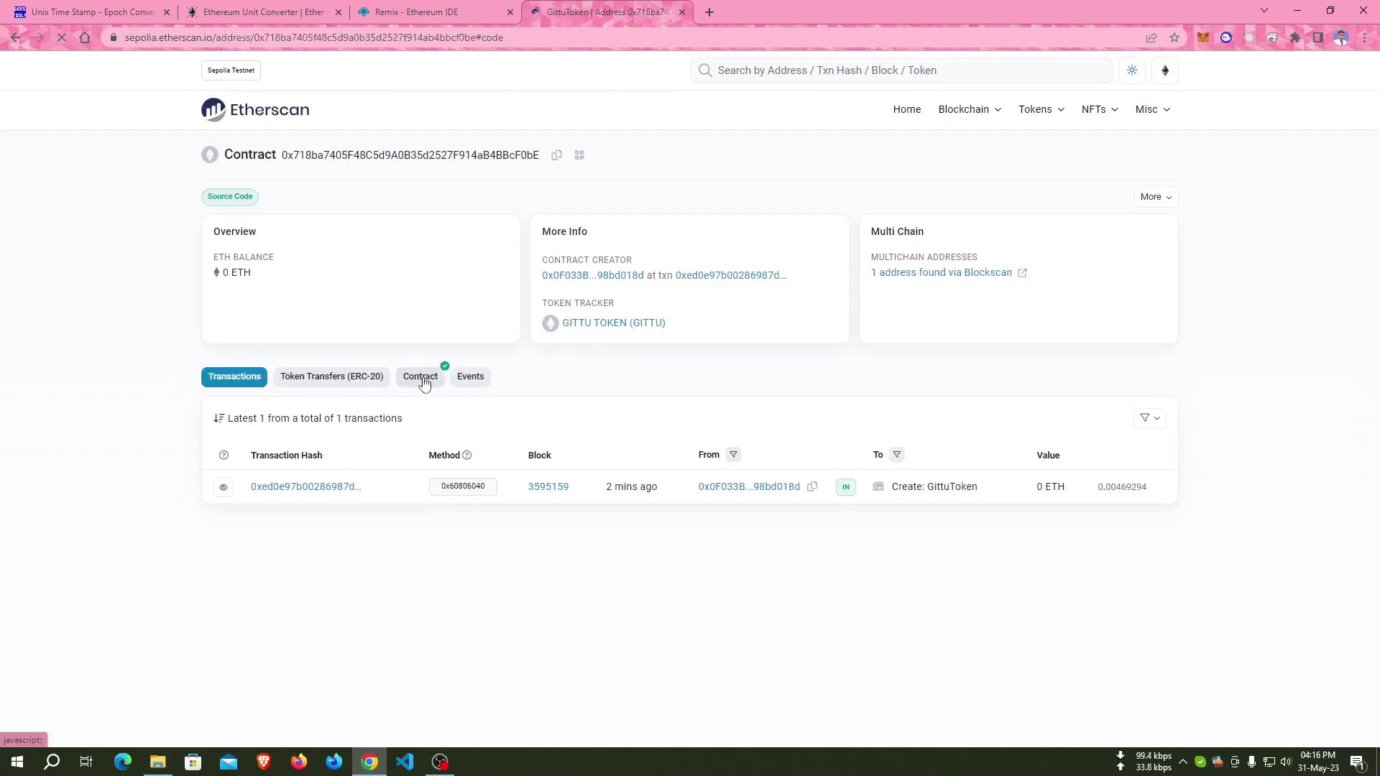
View the verified GittuToken source code, then bring up its Read Contract functions.
{"action": "left_click", "coordinate": [421, 376]}
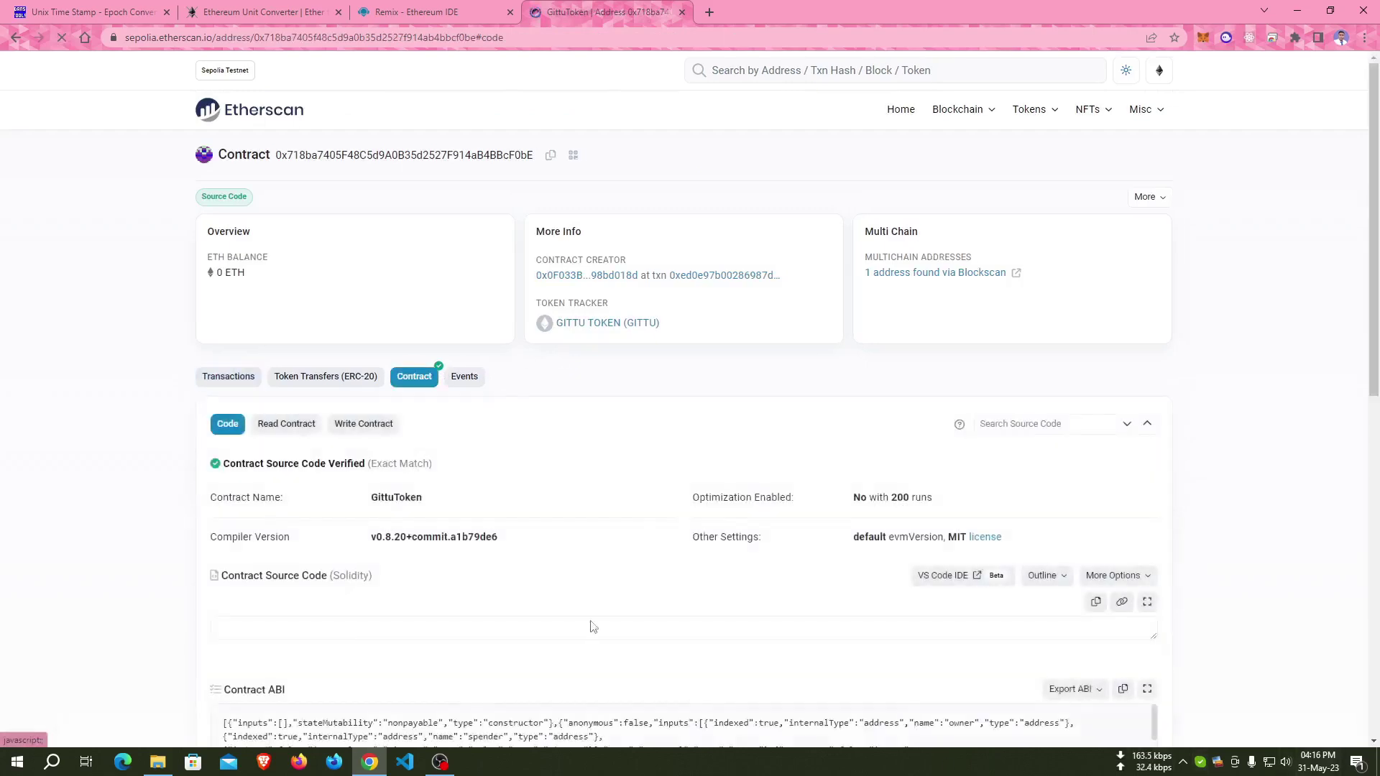
{"action": "scroll", "coordinate": [210, 484], "scroll_direction": "down", "scroll_amount": 5}
{"action": "scroll", "coordinate": [211, 484], "scroll_direction": "down", "scroll_amount": 3}
{"action": "scroll", "coordinate": [210, 485], "scroll_direction": "up", "scroll_amount": 5}
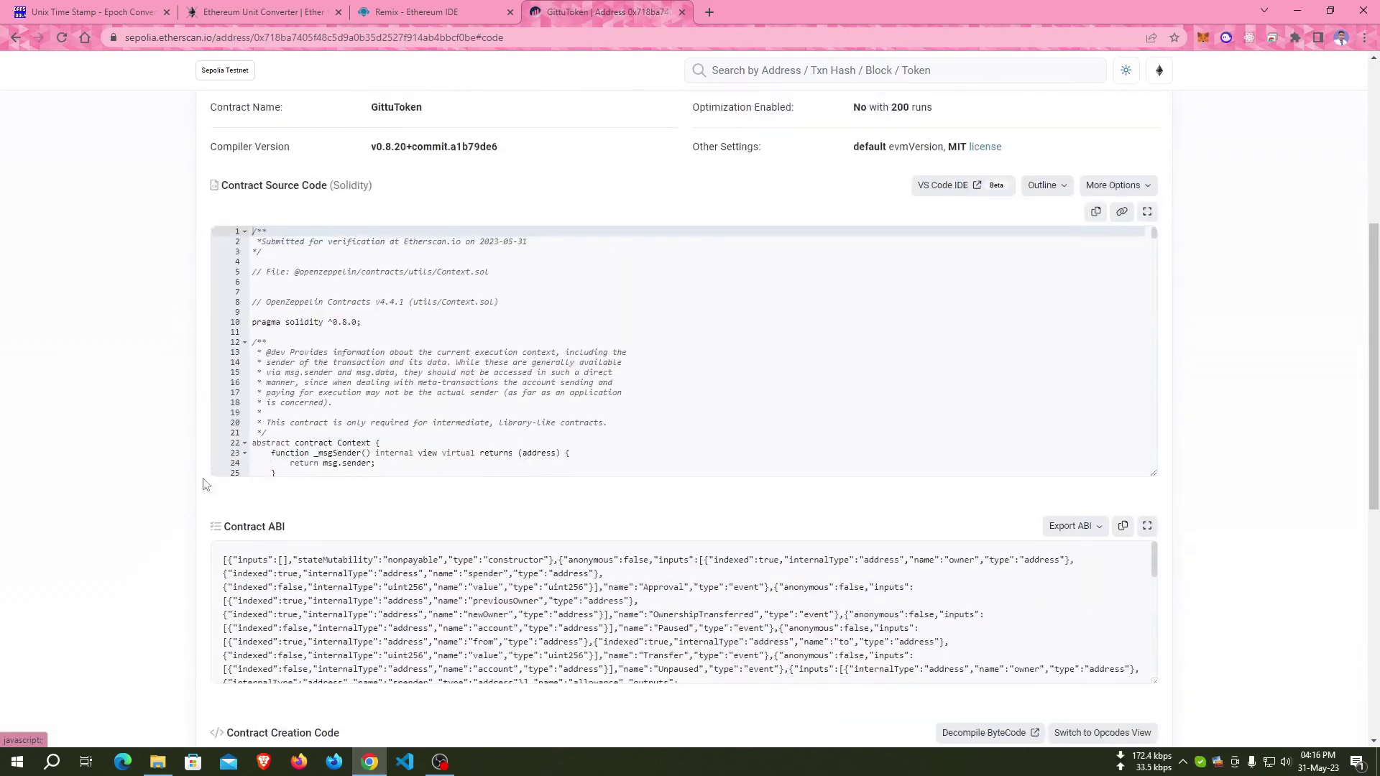
{"action": "scroll", "coordinate": [210, 484], "scroll_direction": "up", "scroll_amount": 5}
{"action": "left_click", "coordinate": [286, 388]}
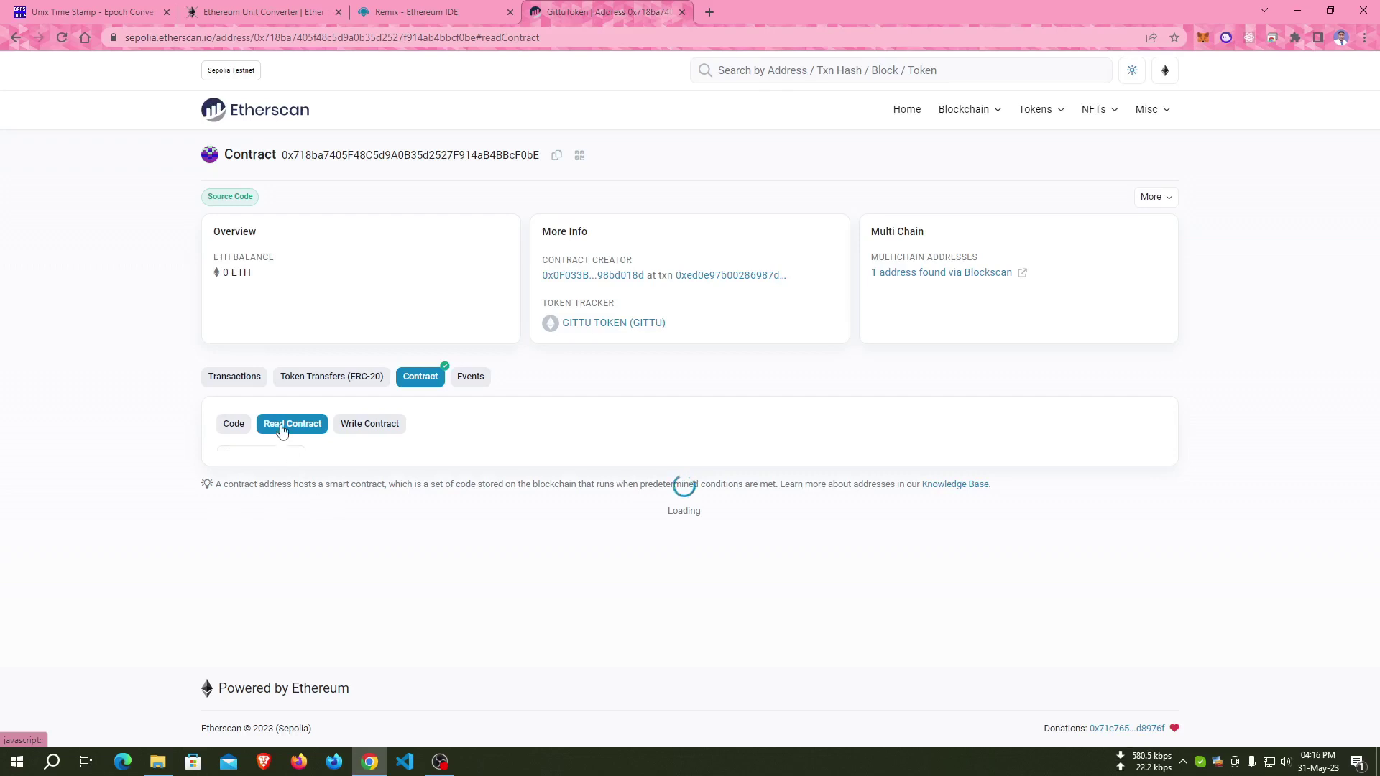
{"action": "scroll", "coordinate": [194, 560], "scroll_direction": "down", "scroll_amount": 1}
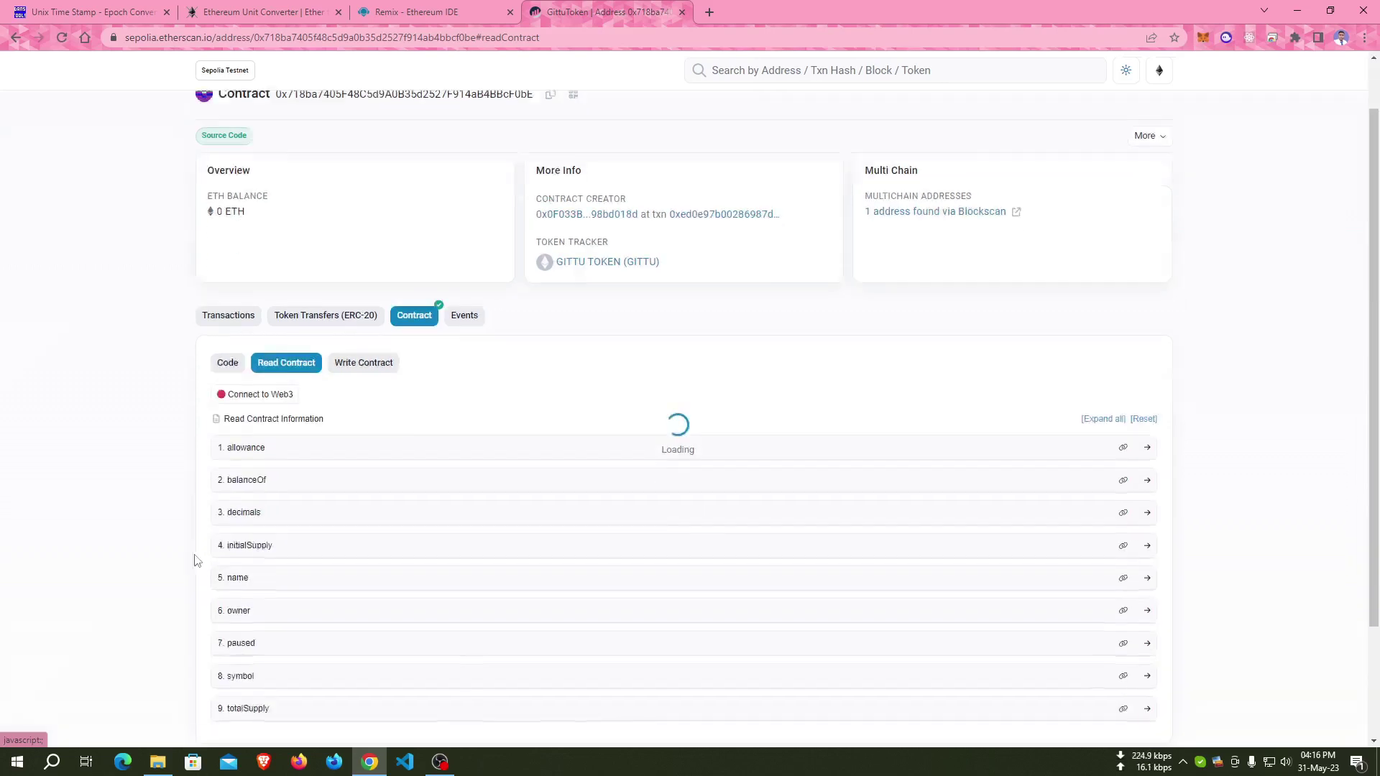